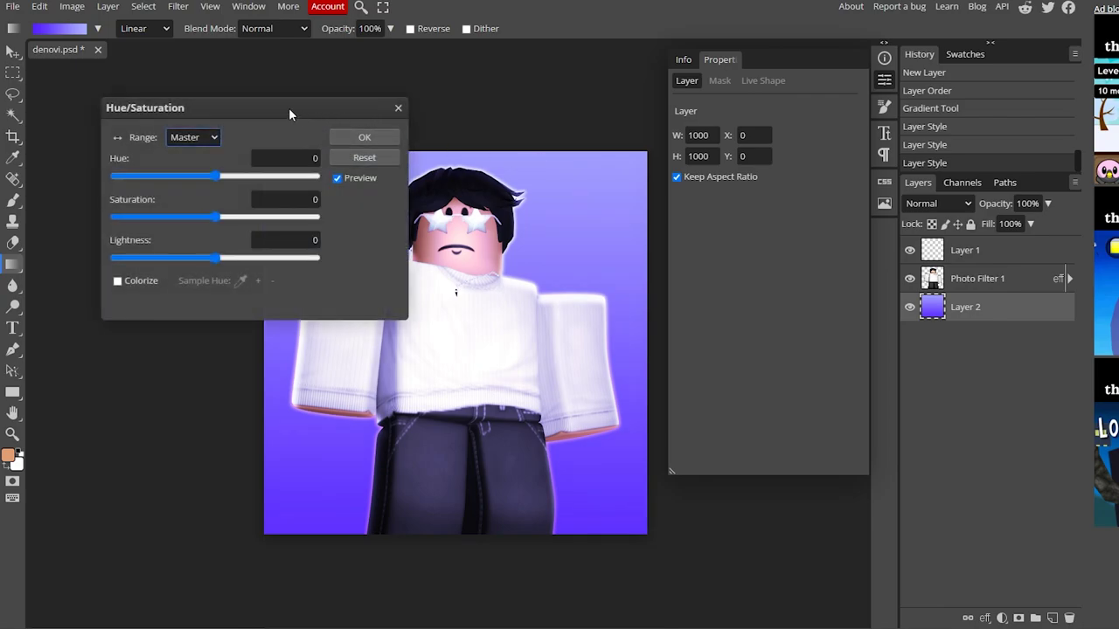
Drop the gradient background's saturation to -36 and raise its lightness to 1.
left_click_drag(275, 115, 850, 336)
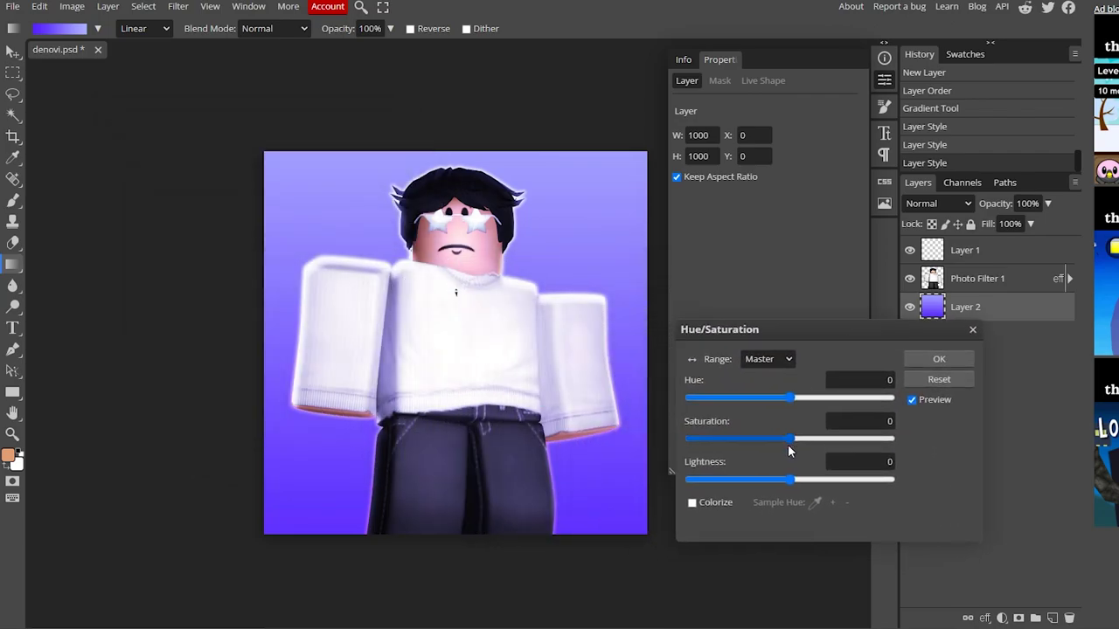
left_click_drag(791, 437, 756, 439)
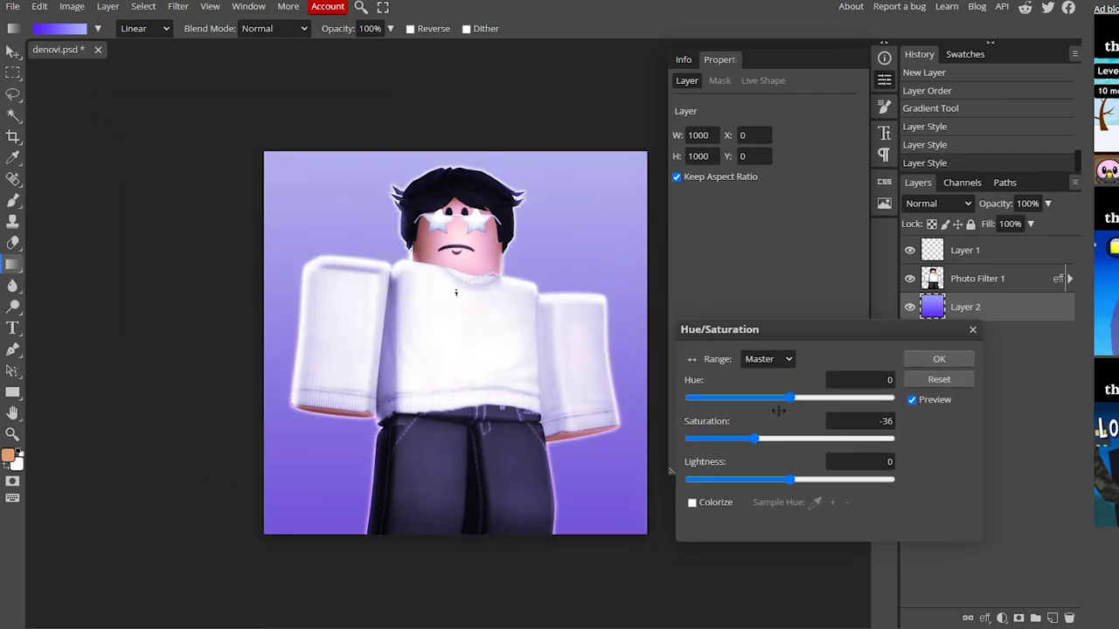
mouse_move(790, 480)
left_mouse_down()
mouse_move(800, 488)
mouse_move(791, 480)
left_mouse_up()
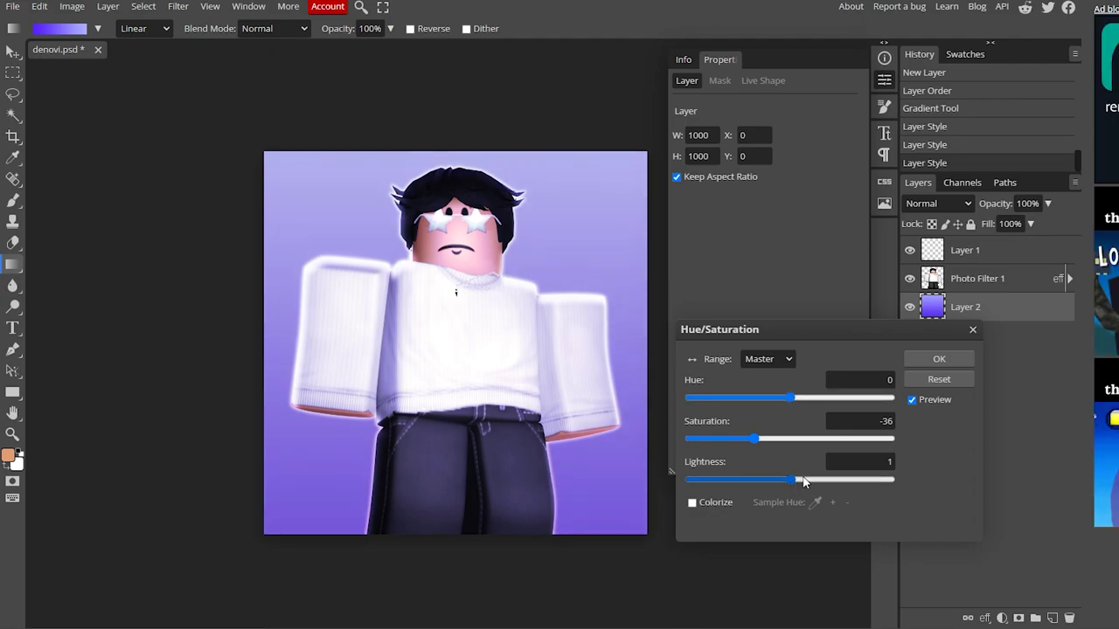
left_click(939, 359)
key("z")
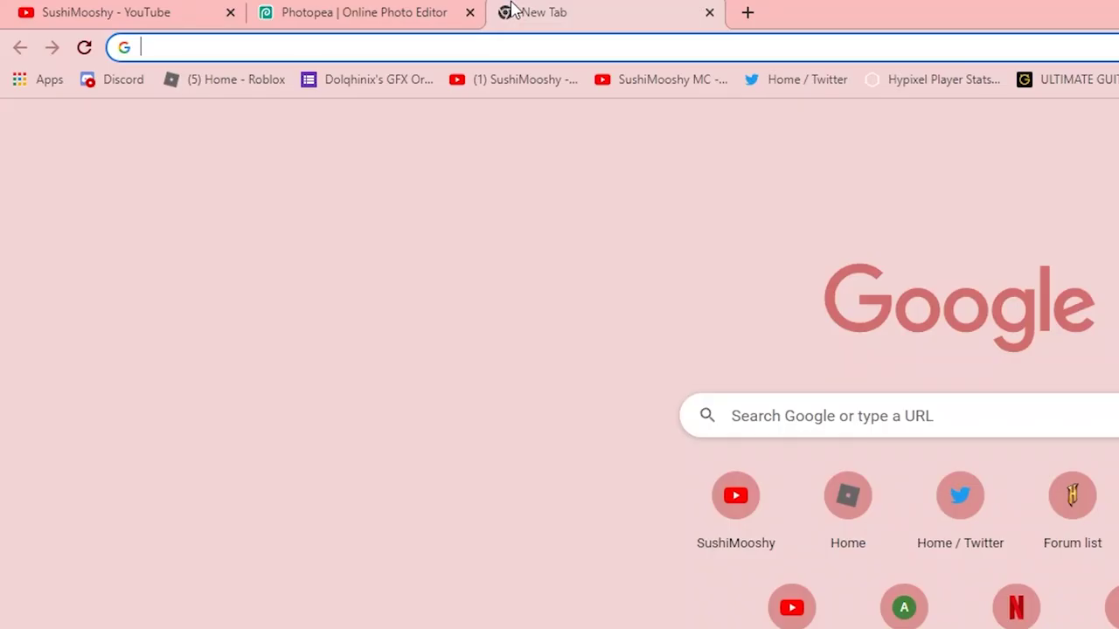
Go to the brusheezy.com website.
type("burhs")
key("BackSpace")
key("BackSpace")
key("BackSpace")
key("BackSpace")
type("rushee")
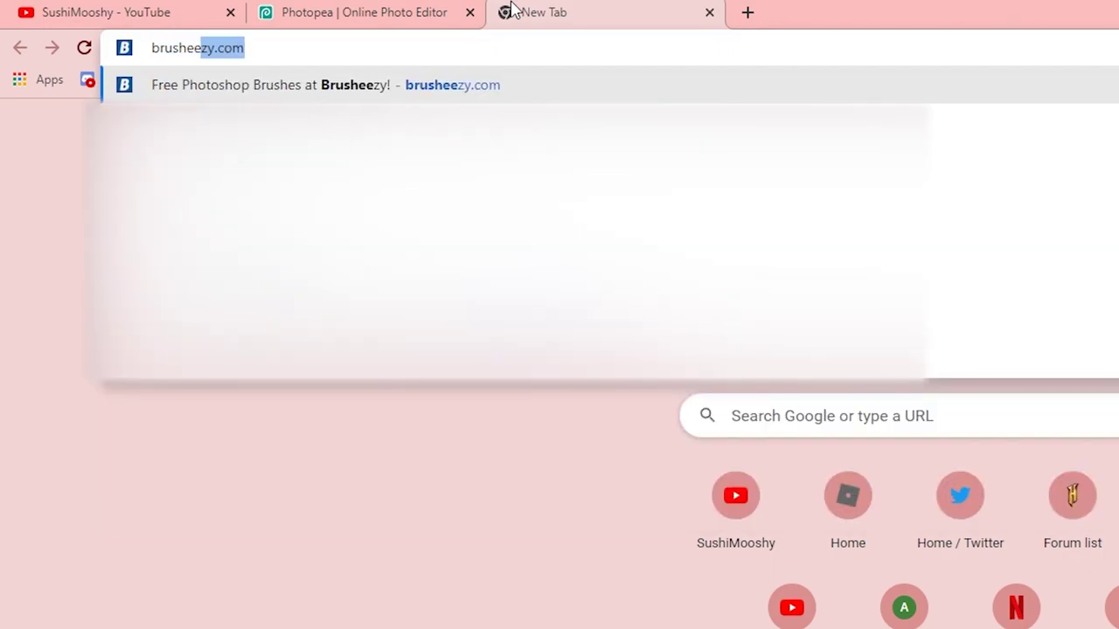
key("Return")
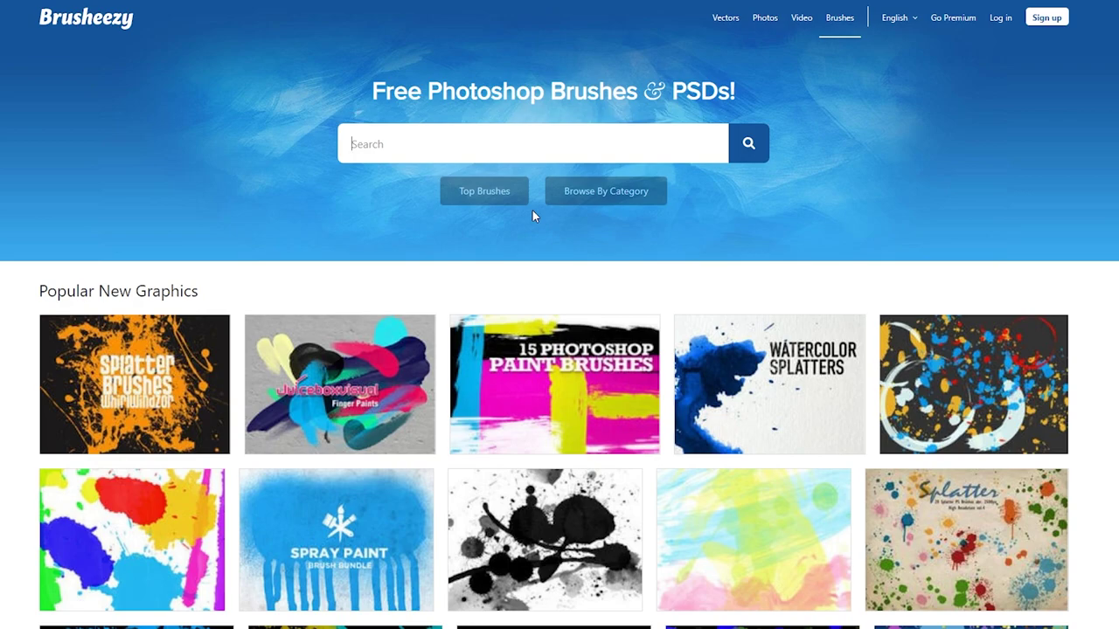
Search Brusheezy for 'splatter' brushes and browse the results.
type("splatter")
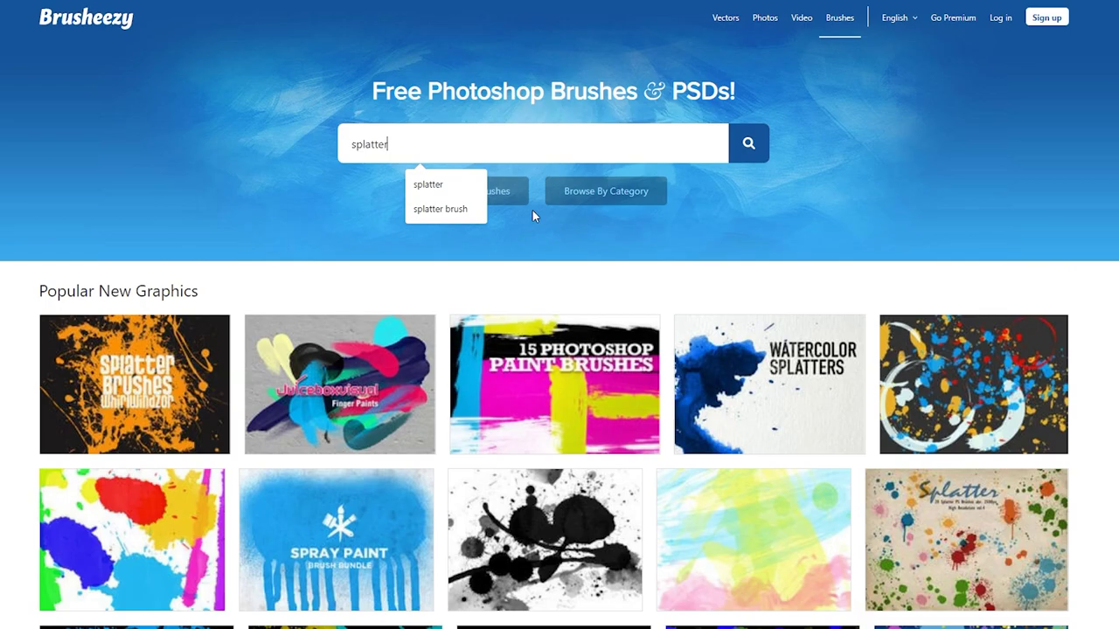
key("Return")
scroll(962, 312, "down", 2)
scroll(961, 312, "down", 3)
scroll(861, 319, "down", 2)
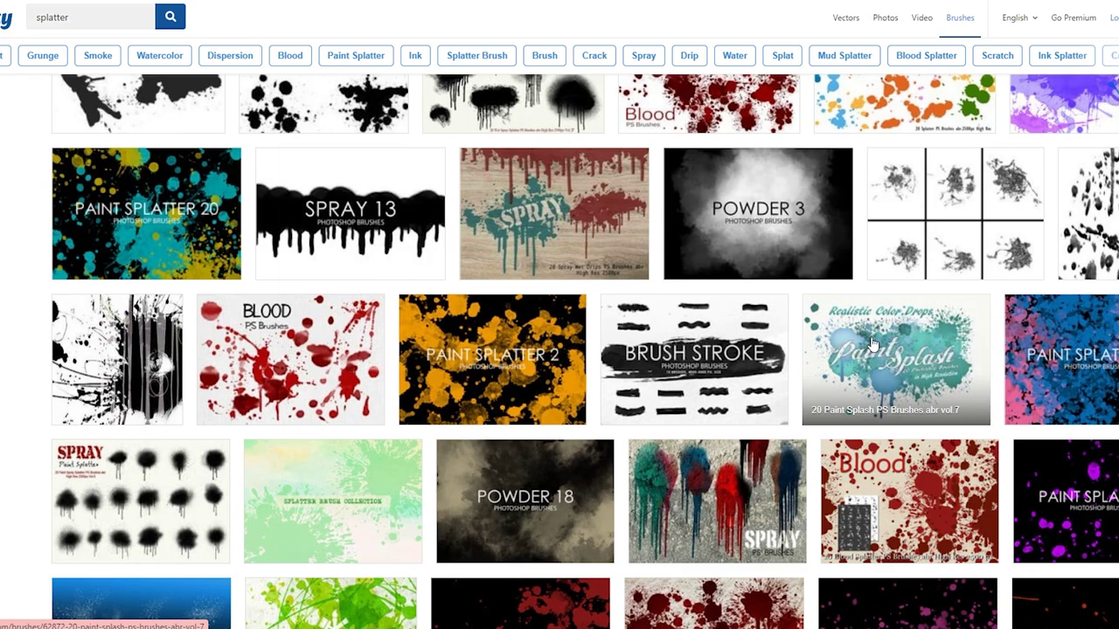
Download the 20 Paint Splash PS Brushes.Abr Vol.7 pack, dismissing the signup popup.
left_click(871, 341)
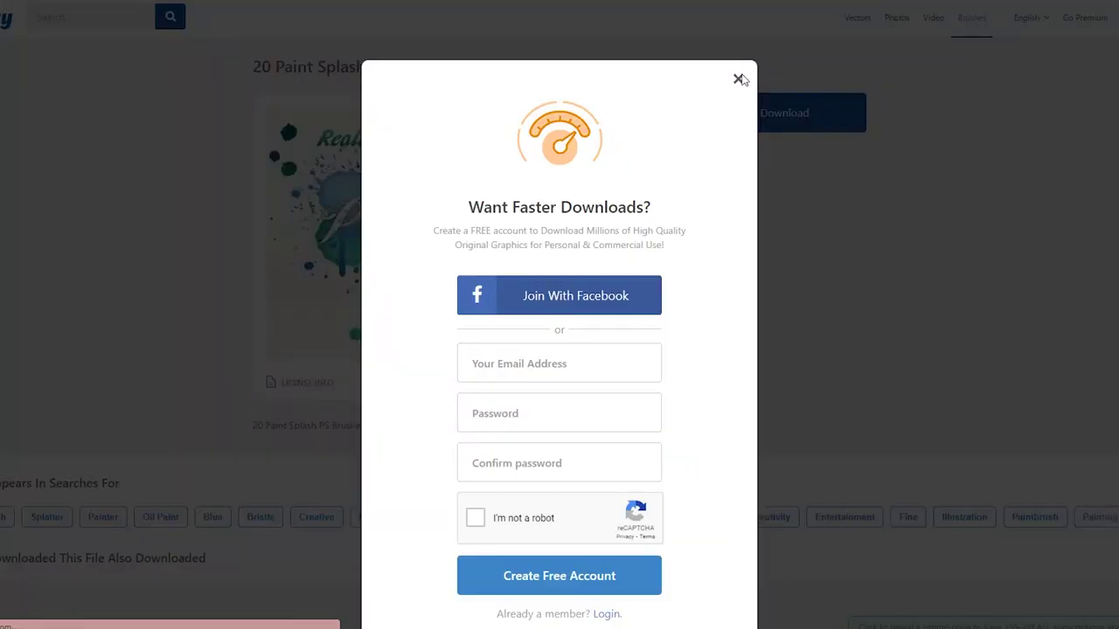
left_click(741, 79)
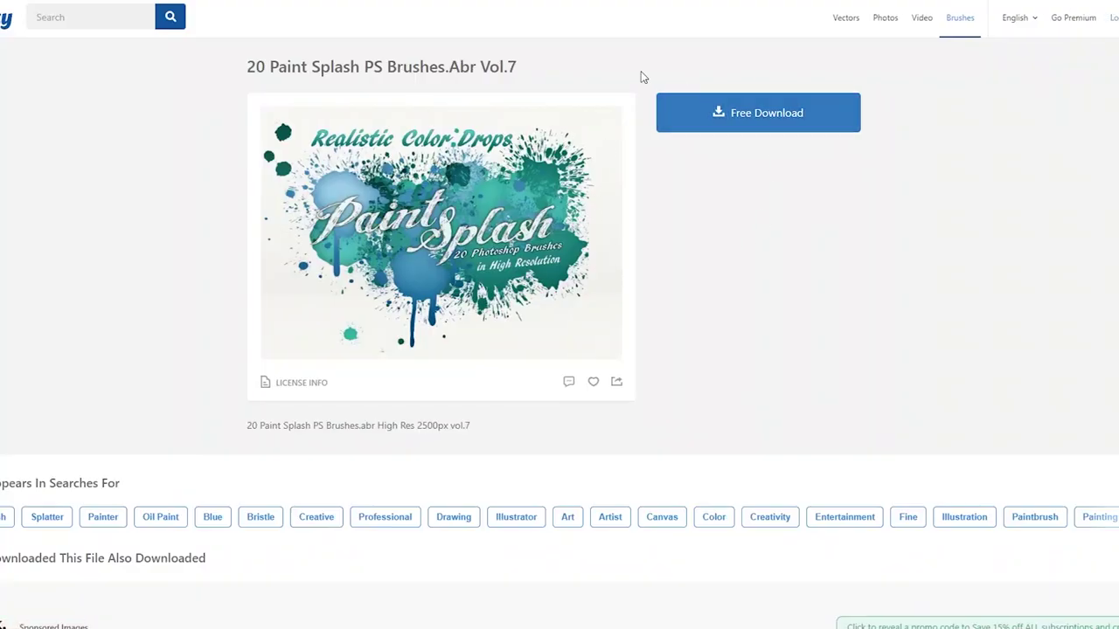
left_click(732, 112)
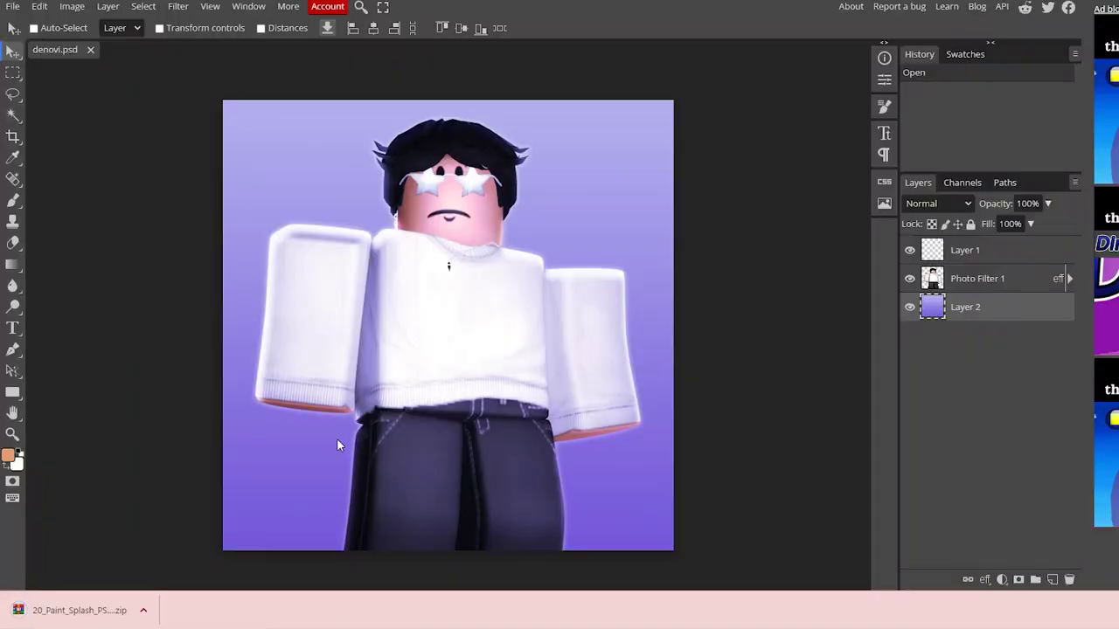
Extract the brush pack zip to Downloads with WinRAR and drop the .abr onto Photopea.
left_click(78, 610)
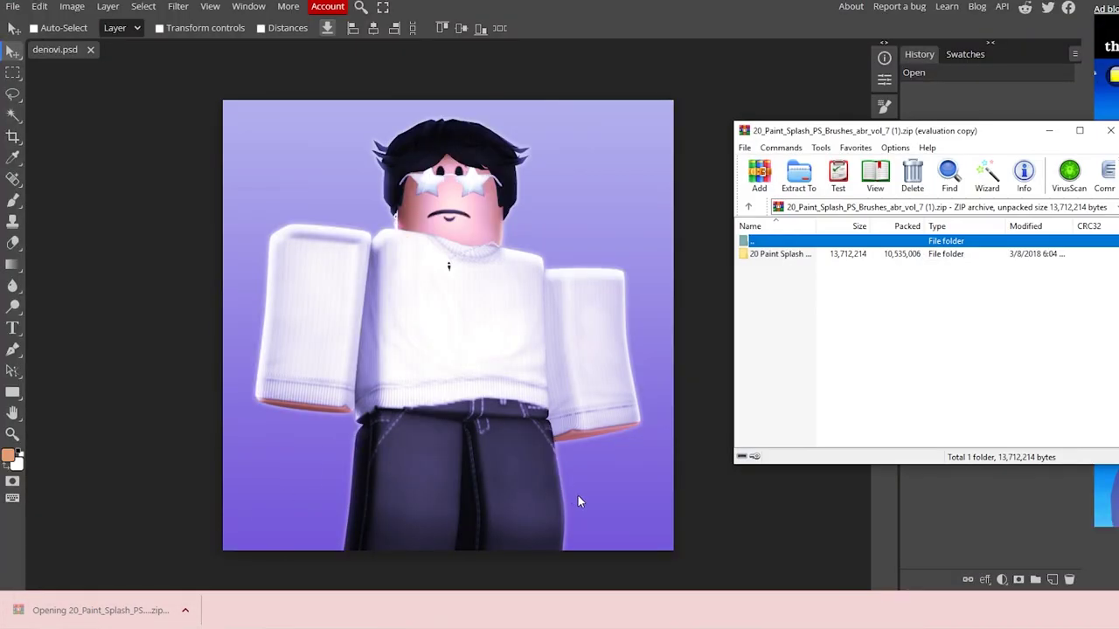
right_click(811, 256)
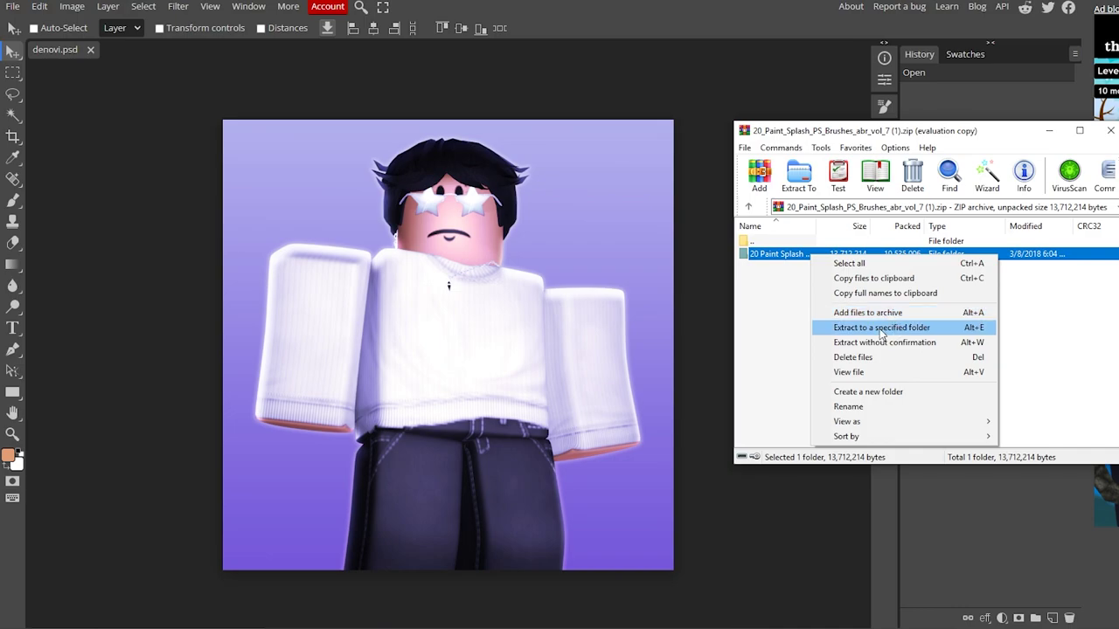
left_click(881, 328)
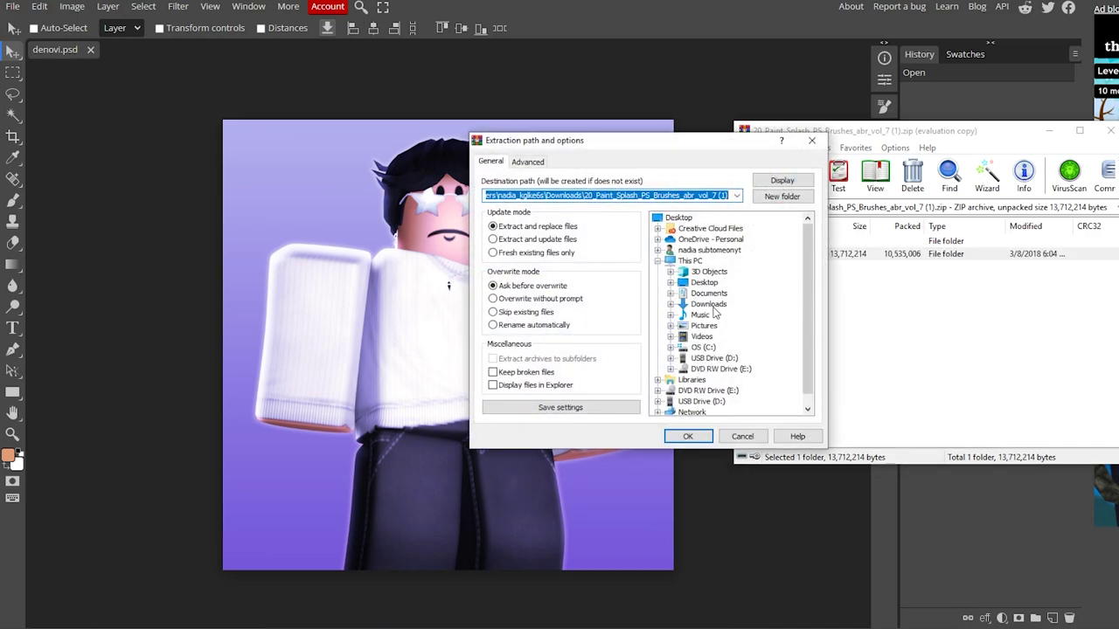
left_click(710, 305)
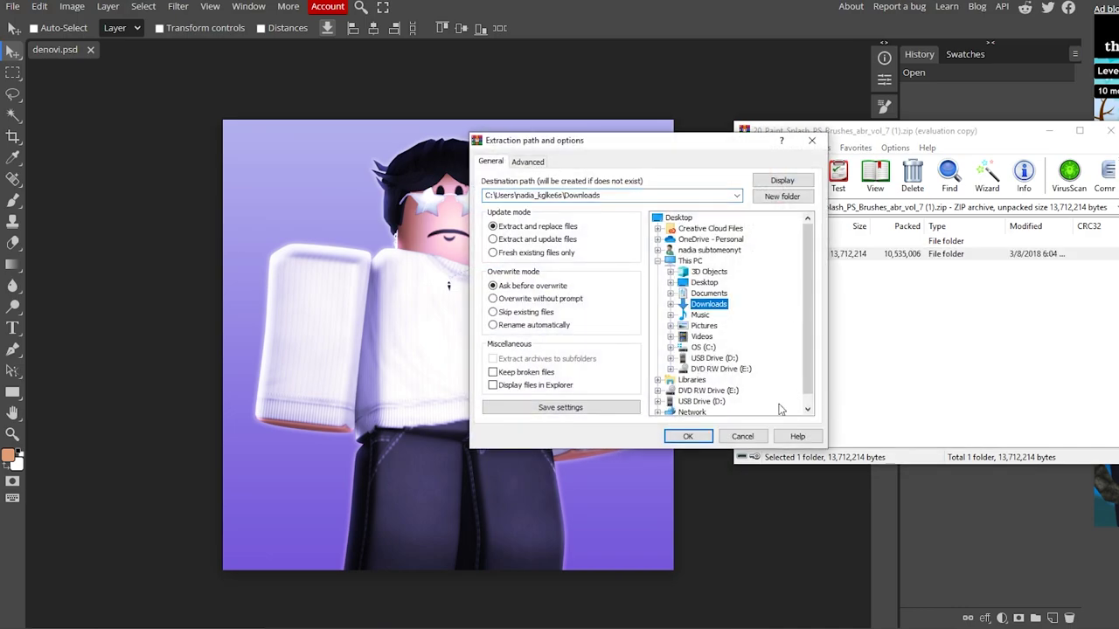
left_click(687, 437)
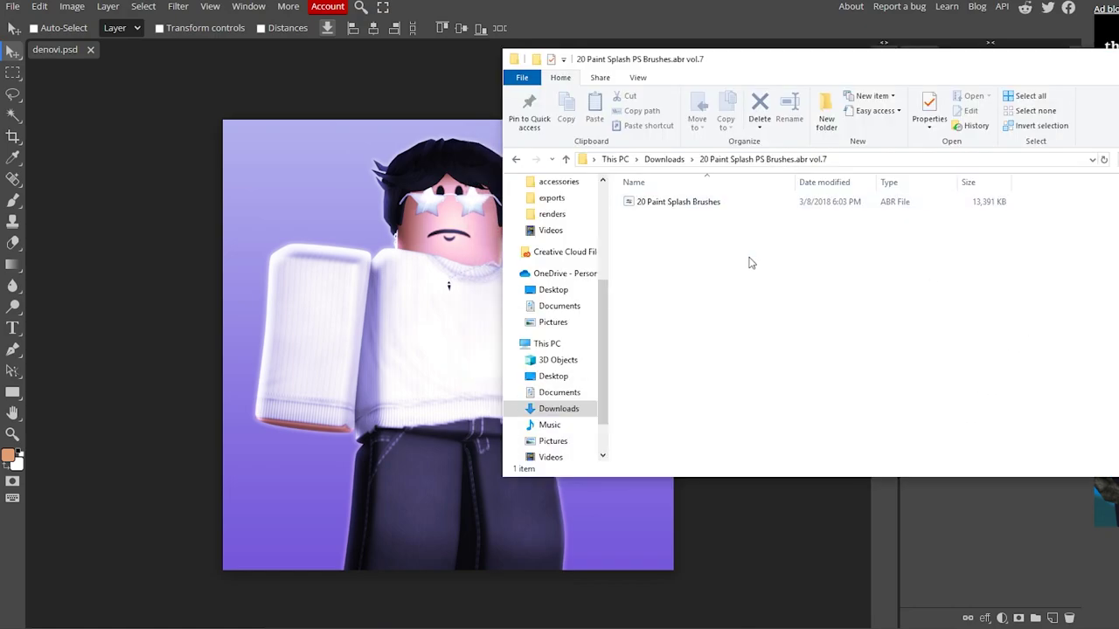
mouse_move(667, 211)
left_mouse_down()
mouse_move(684, 218)
mouse_move(437, 312)
mouse_move(350, 137)
mouse_move(366, 96)
mouse_move(367, 107)
left_mouse_up()
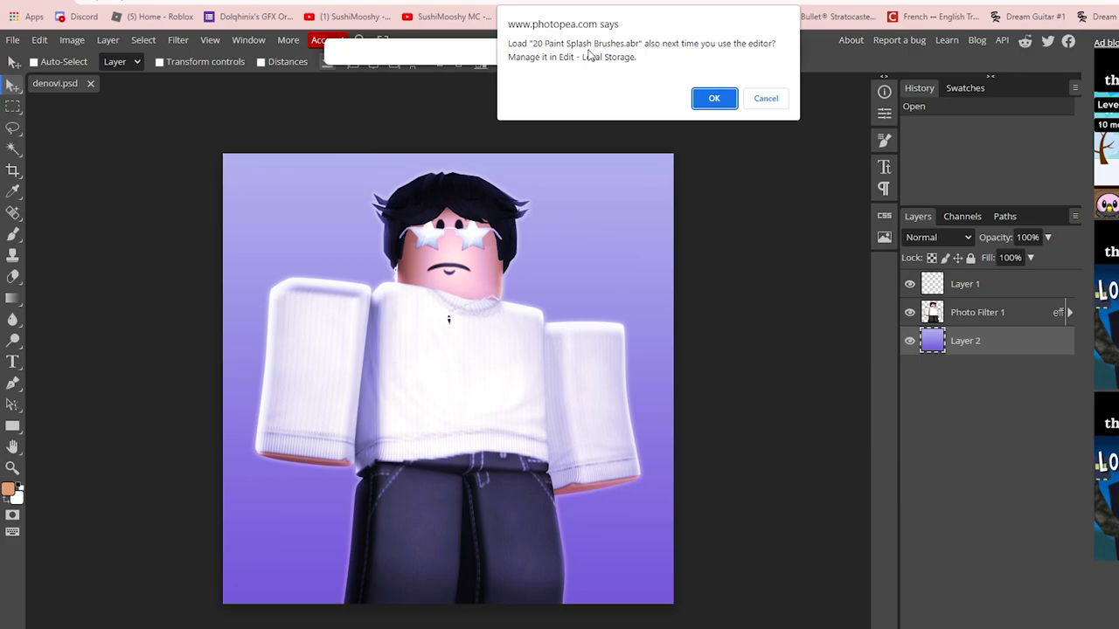
Load the paint splash brushes, add Layer 3, and set the foreground colour to white.
left_click(714, 99)
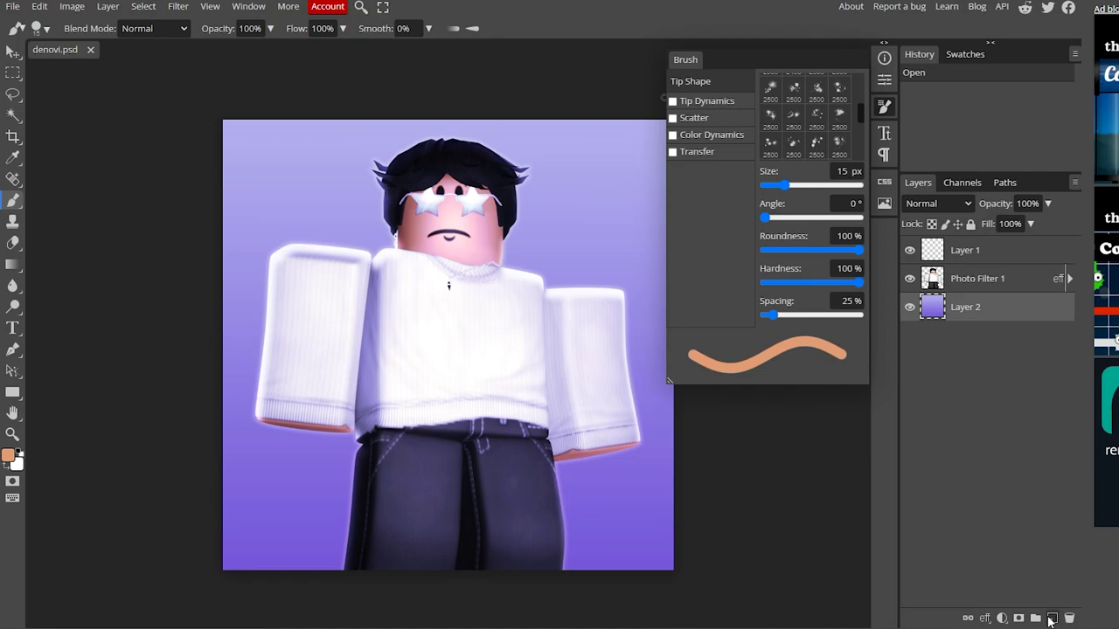
left_click(1052, 618)
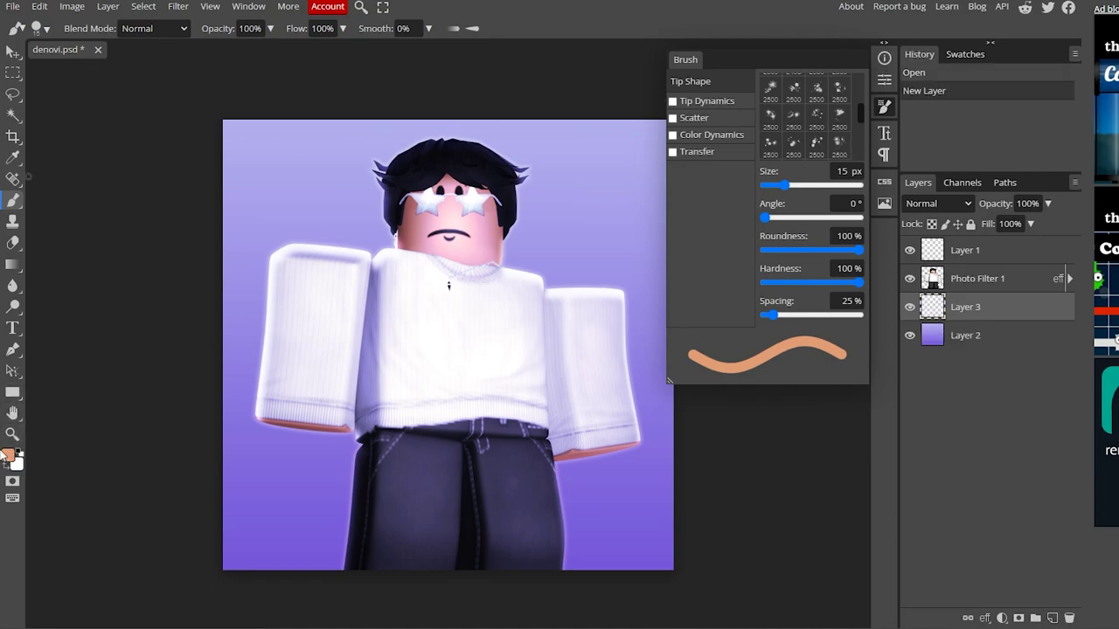
left_click(7, 456)
left_click_drag(217, 132, 109, 128)
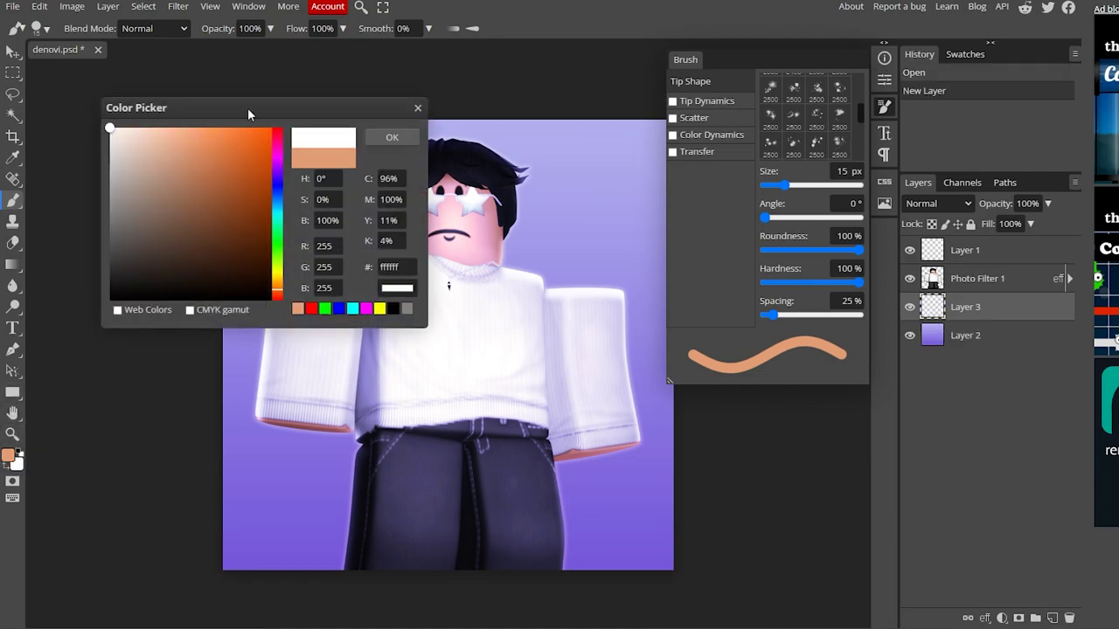
left_click(392, 140)
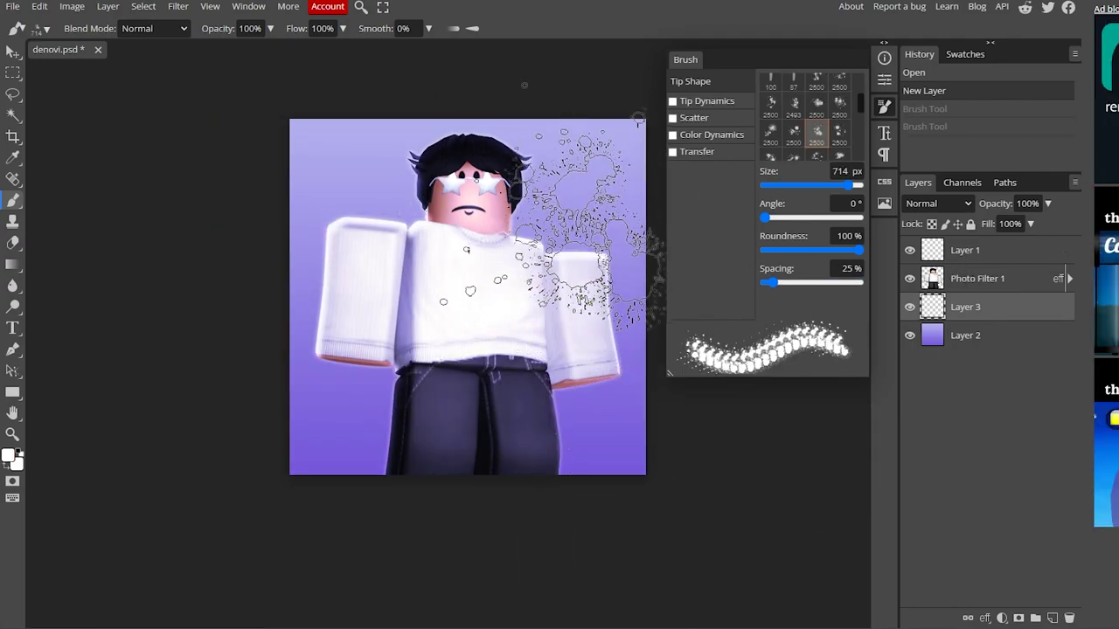
Stamp white splatters at all four corners using a 973 px splash brush.
left_click_drag(385, 263, 594, 367)
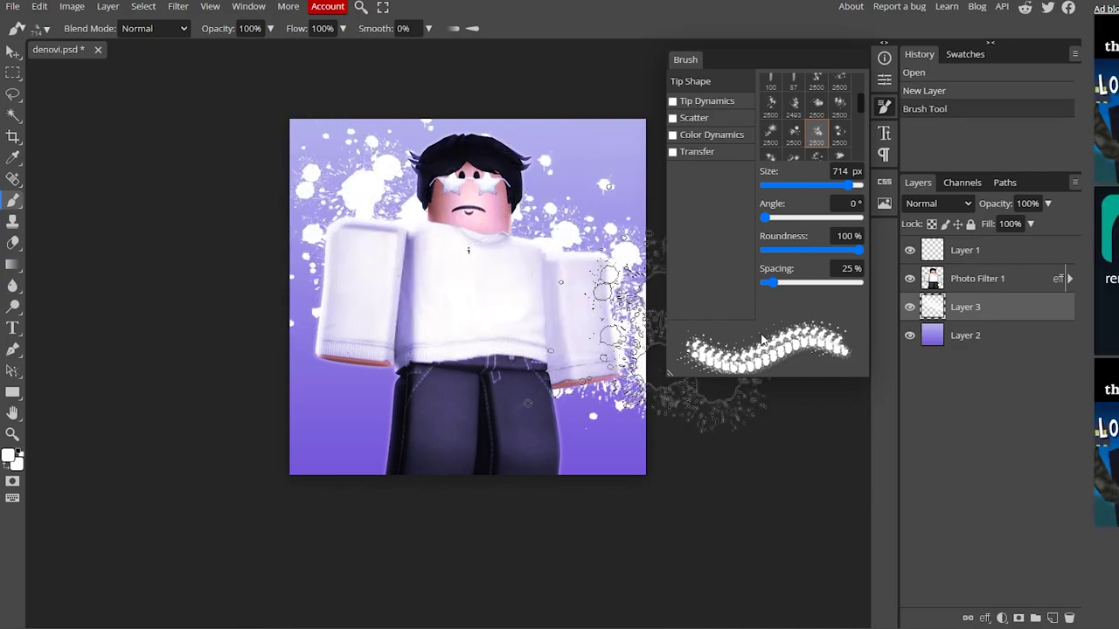
key("ctrl+z")
left_click(859, 186)
left_click(385, 515)
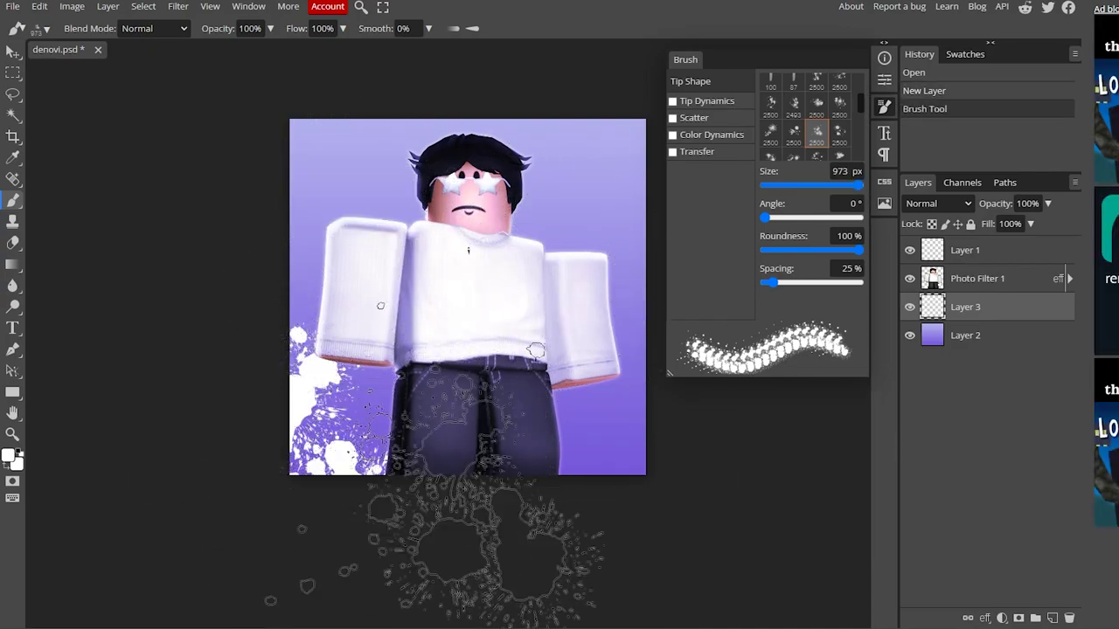
left_click(250, 148)
left_click(543, 114)
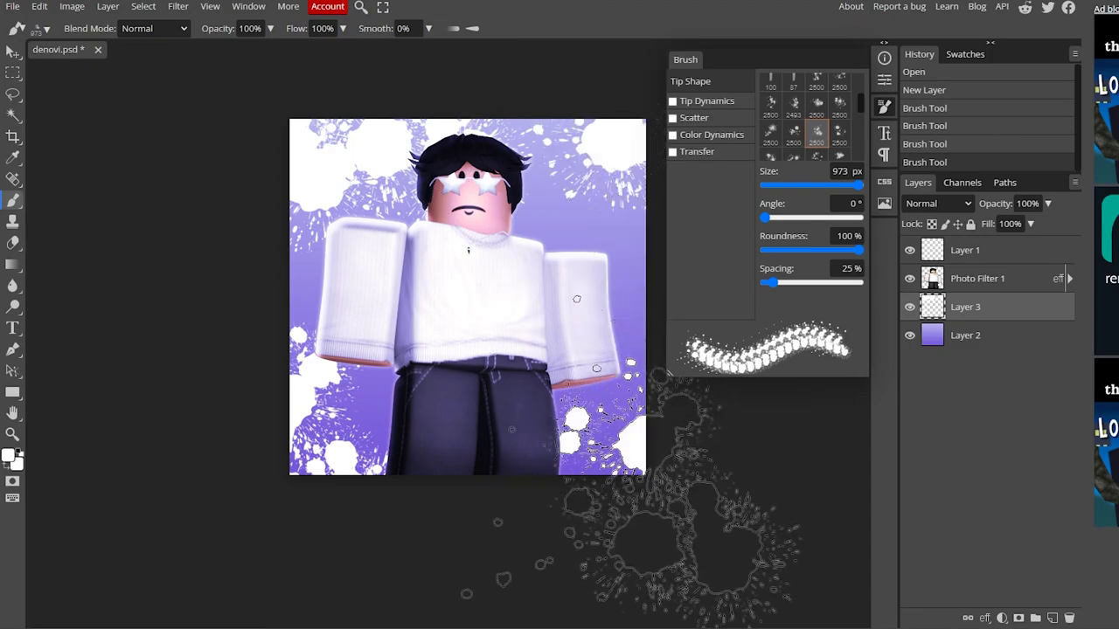
left_click(666, 454)
Erase the splatters with a 2500 px tip, undo it, and pick another splatter tip.
key("e")
left_click(817, 125)
left_click(410, 314)
key("ctrl+z")
key("ctrl+z")
scroll(802, 114, "down", 5)
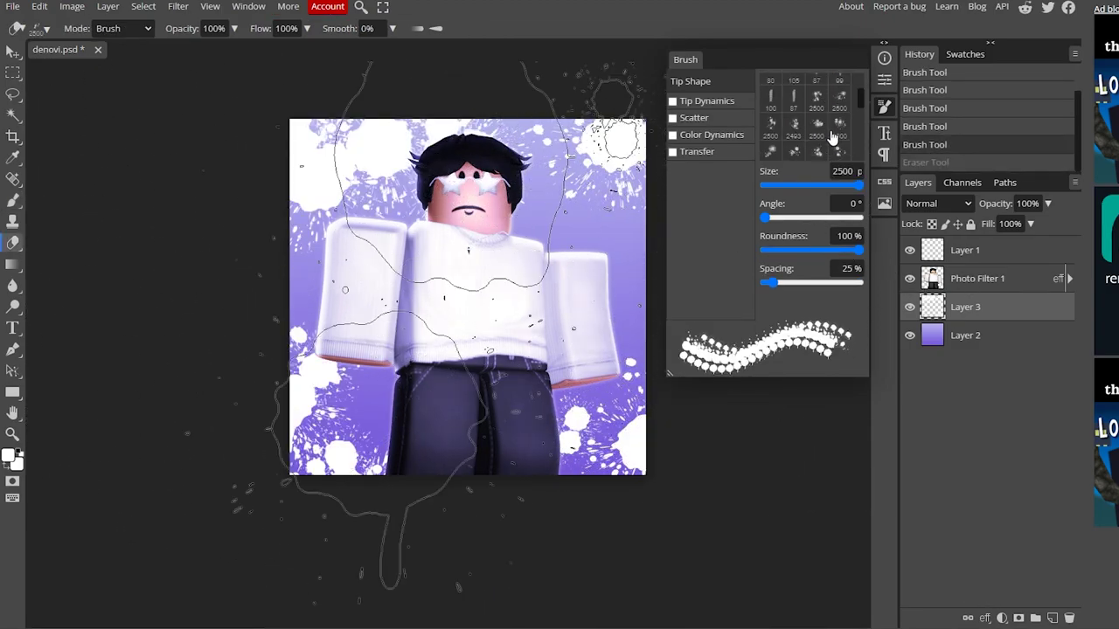
left_click(840, 122)
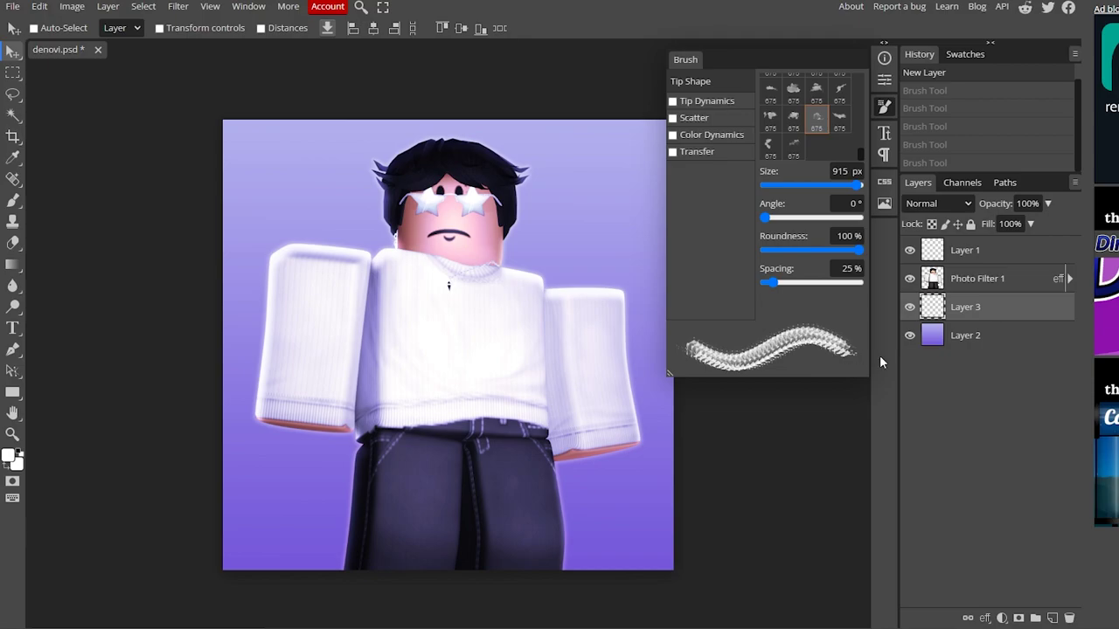
Stretch the Photo Filter 1 layer slightly upward with transform controls.
left_click(970, 277)
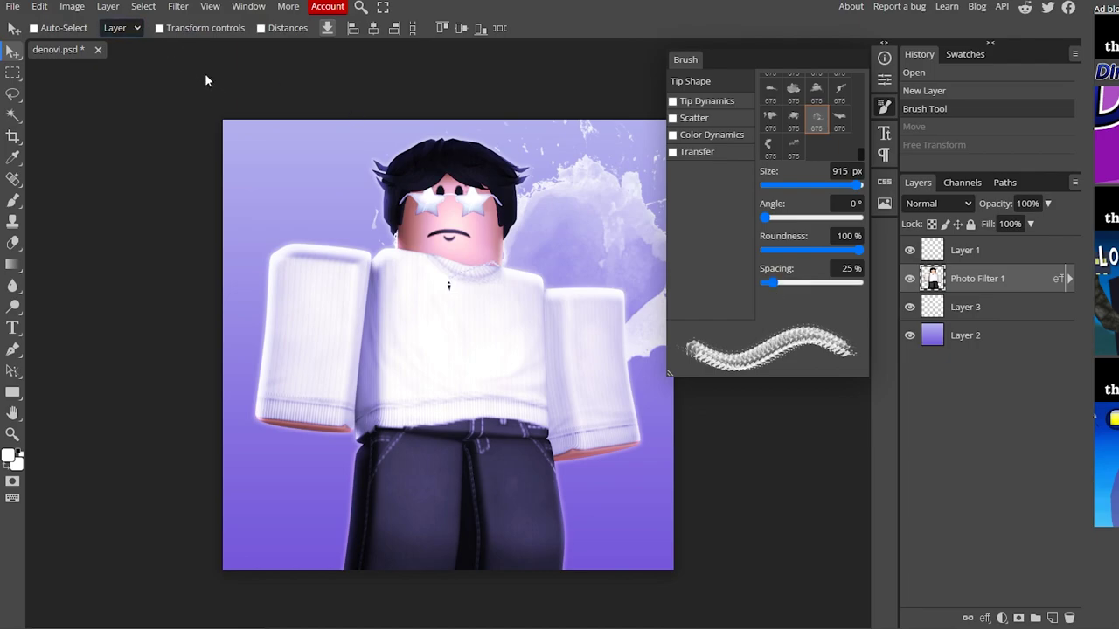
left_click(159, 28)
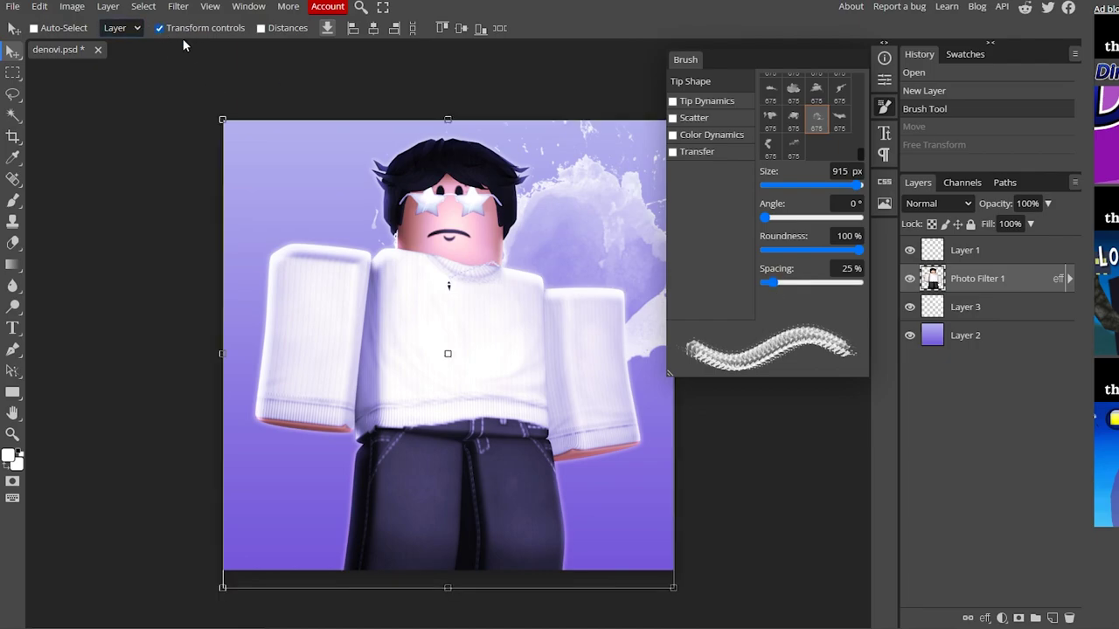
left_click_drag(447, 117, 449, 101)
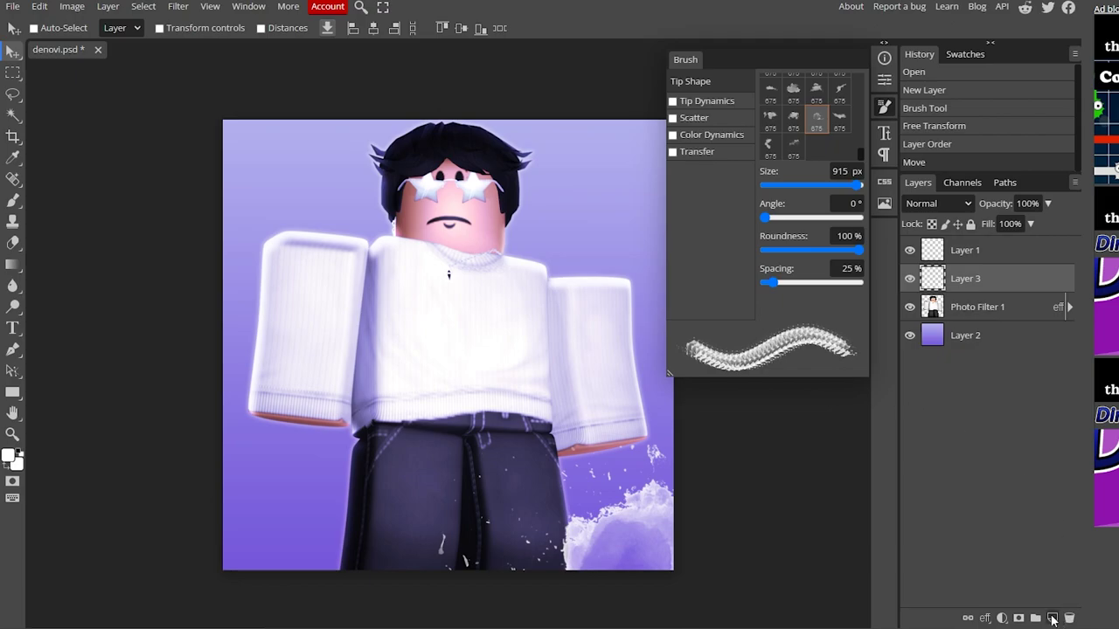
Stamp white cloud splashes around the top-left, bottom-left and top-right edges.
key("b")
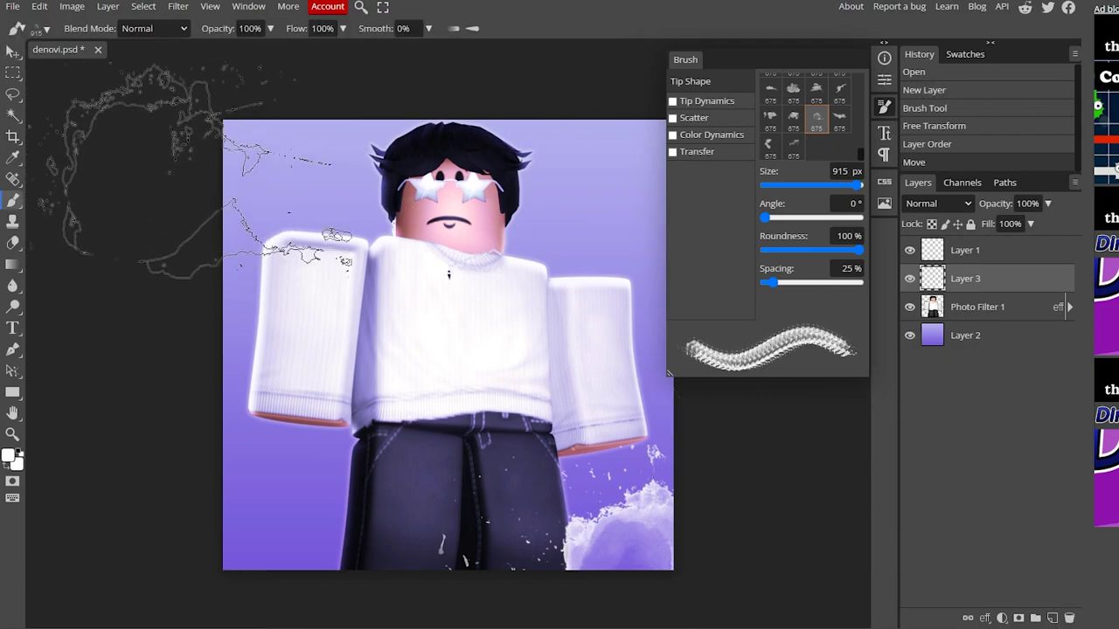
left_click(209, 175)
left_click(244, 533)
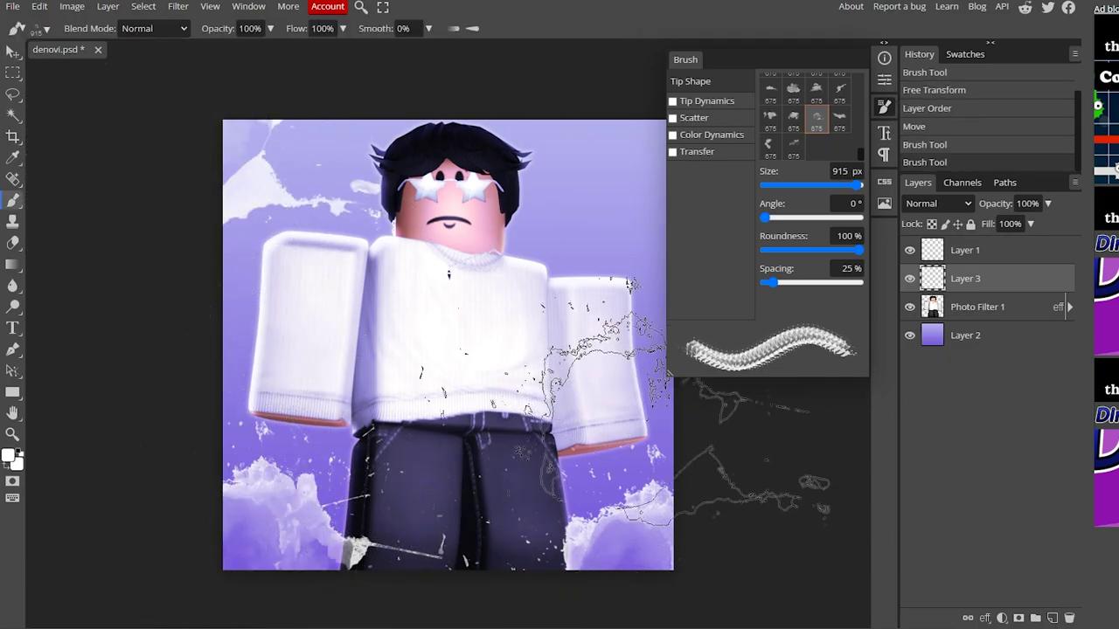
left_click(559, 157)
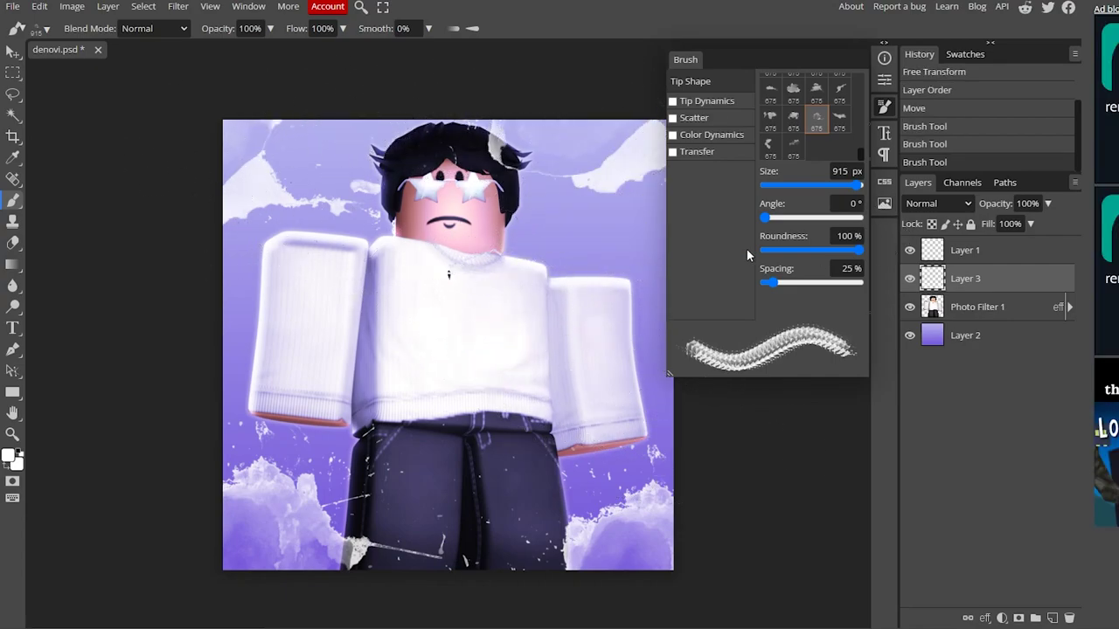
Stamp more splashes on a new Layer 4 and blend it in Soft Light.
left_click(793, 118)
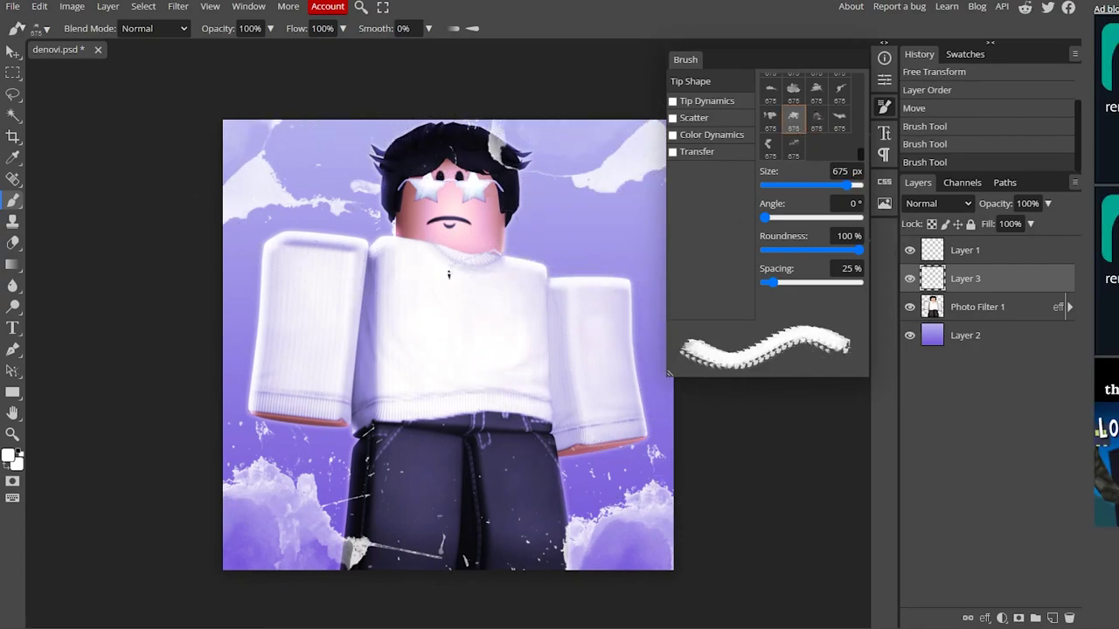
left_click(1052, 618)
left_click(852, 463)
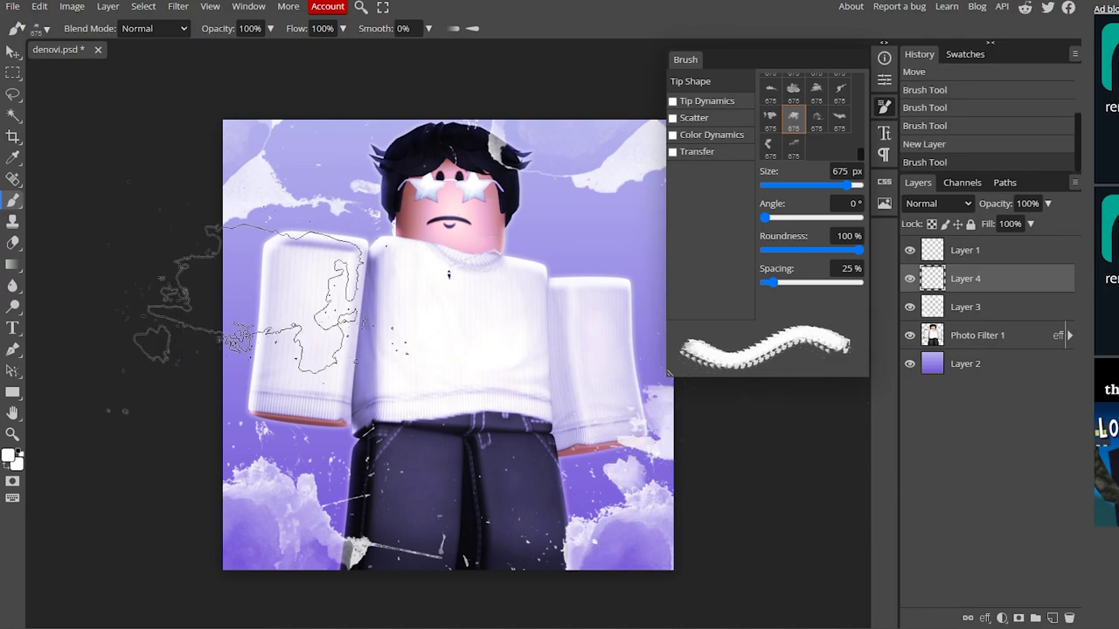
left_click(192, 201)
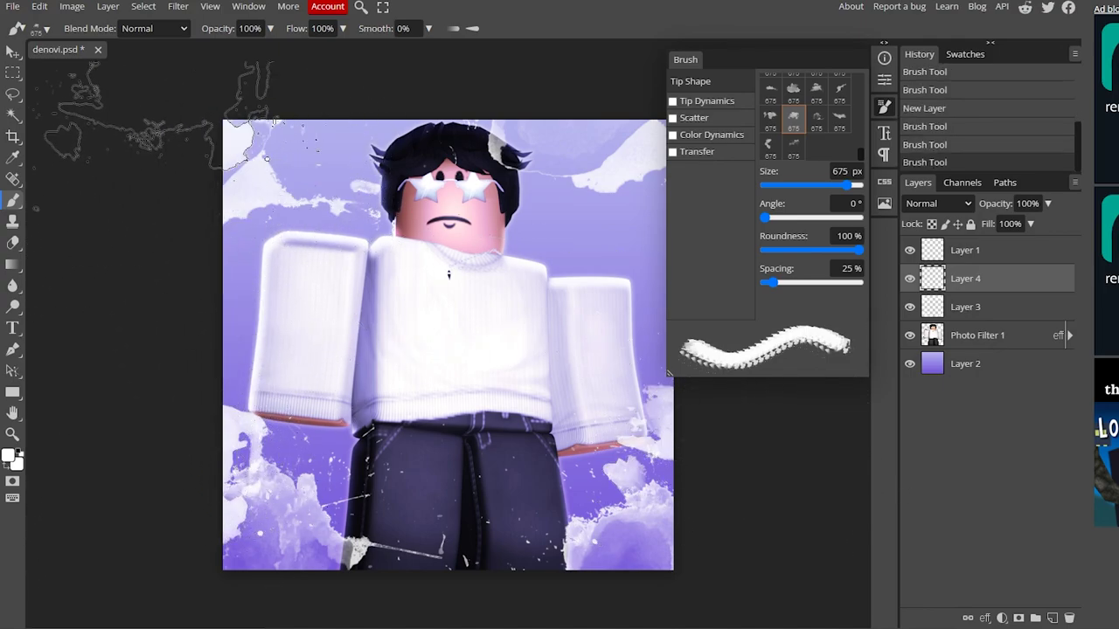
left_click(937, 203)
left_click(1025, 282)
left_click(964, 211)
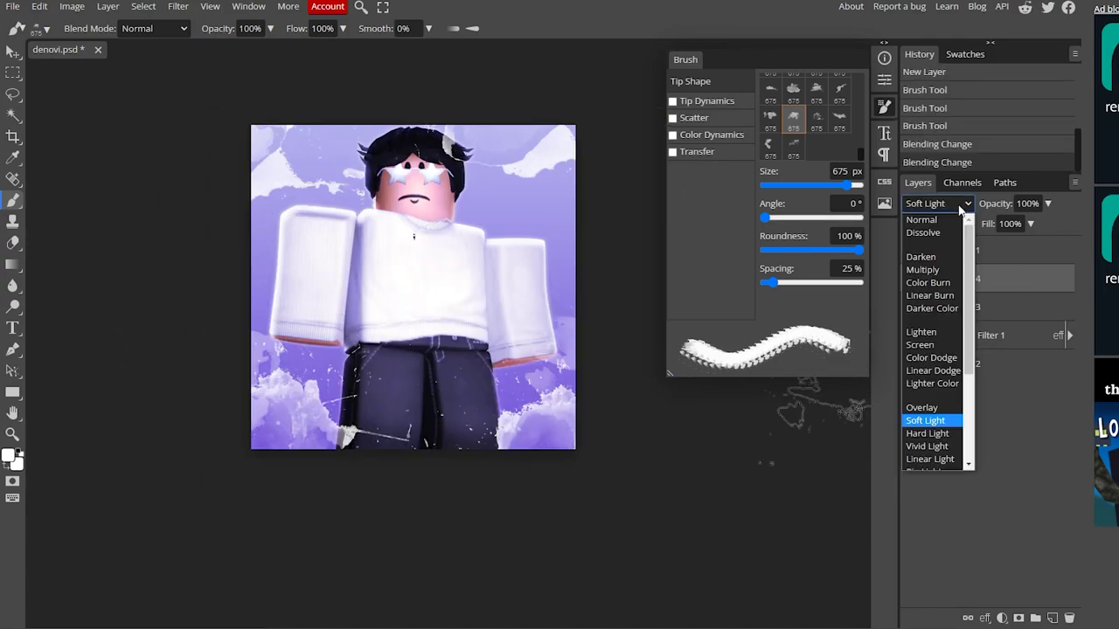
left_click(942, 424)
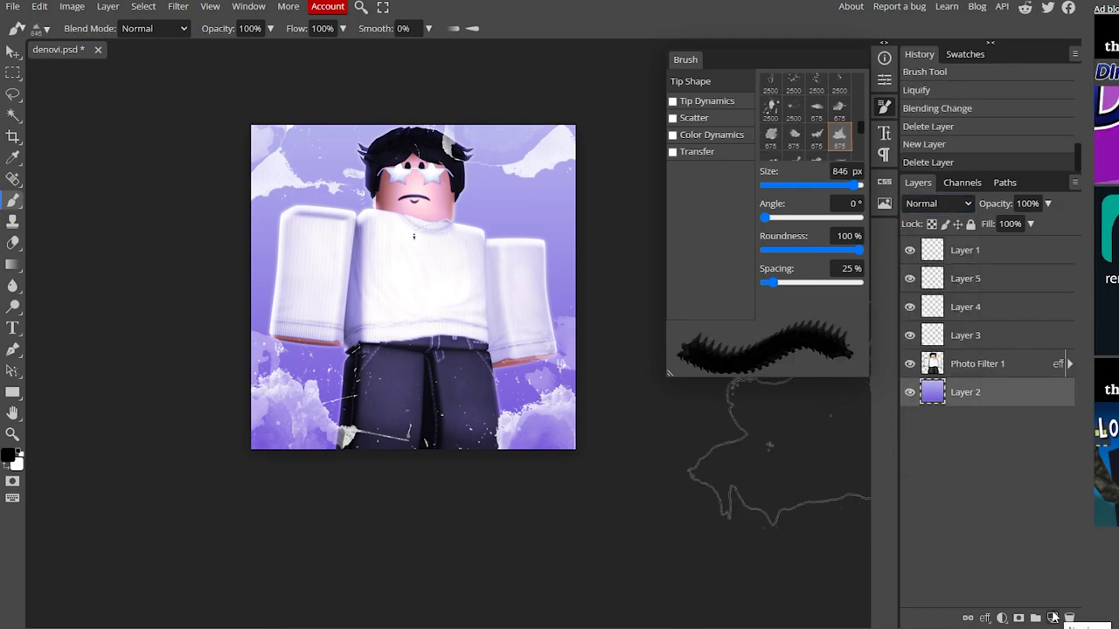
Add Layer 6 above the background and paint black ink splashes left and right of the character.
left_click(1053, 617)
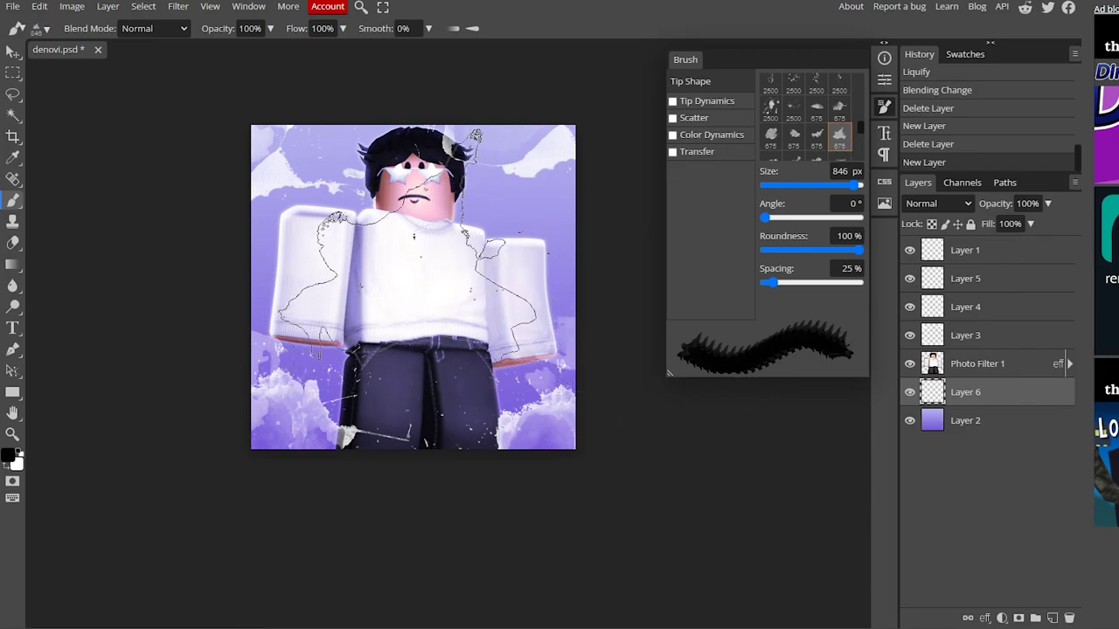
left_click(332, 271)
left_click(559, 262)
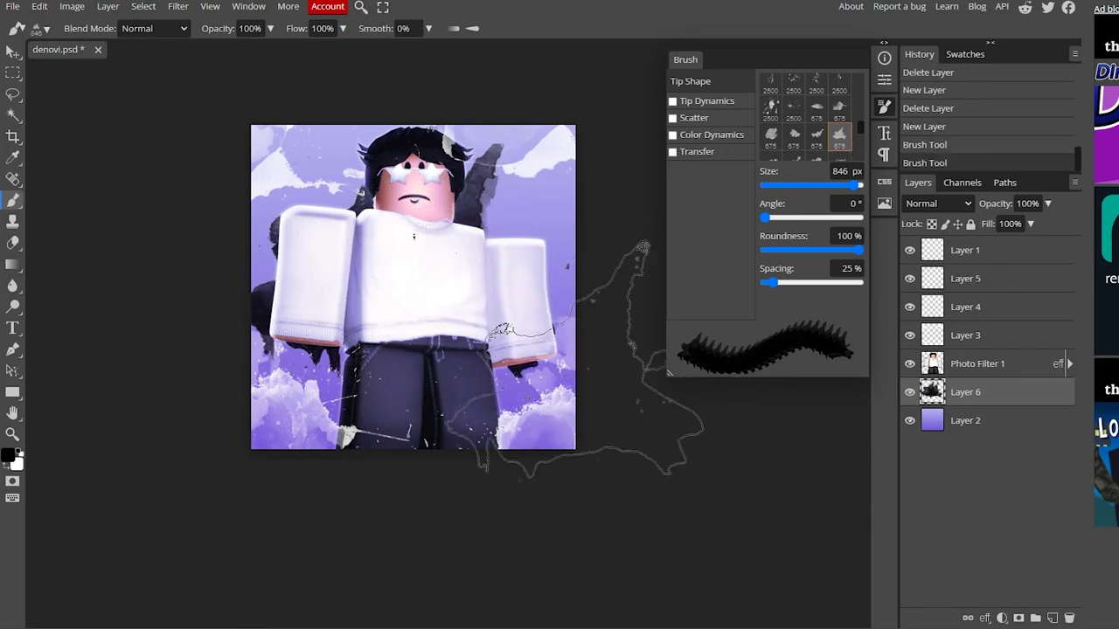
left_click(178, 6)
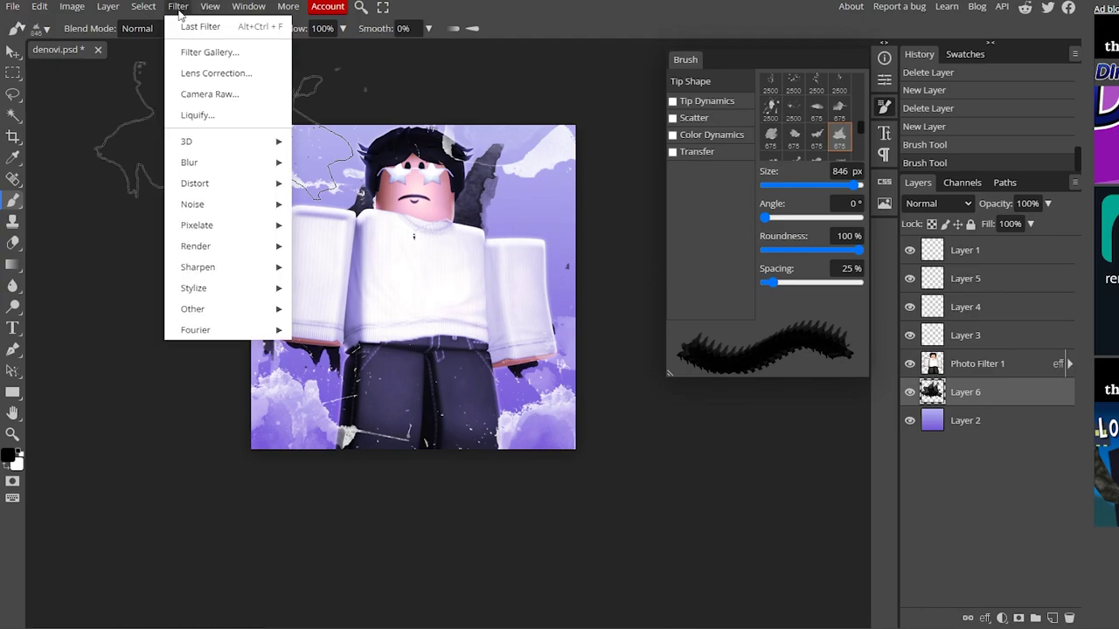
left_click(209, 124)
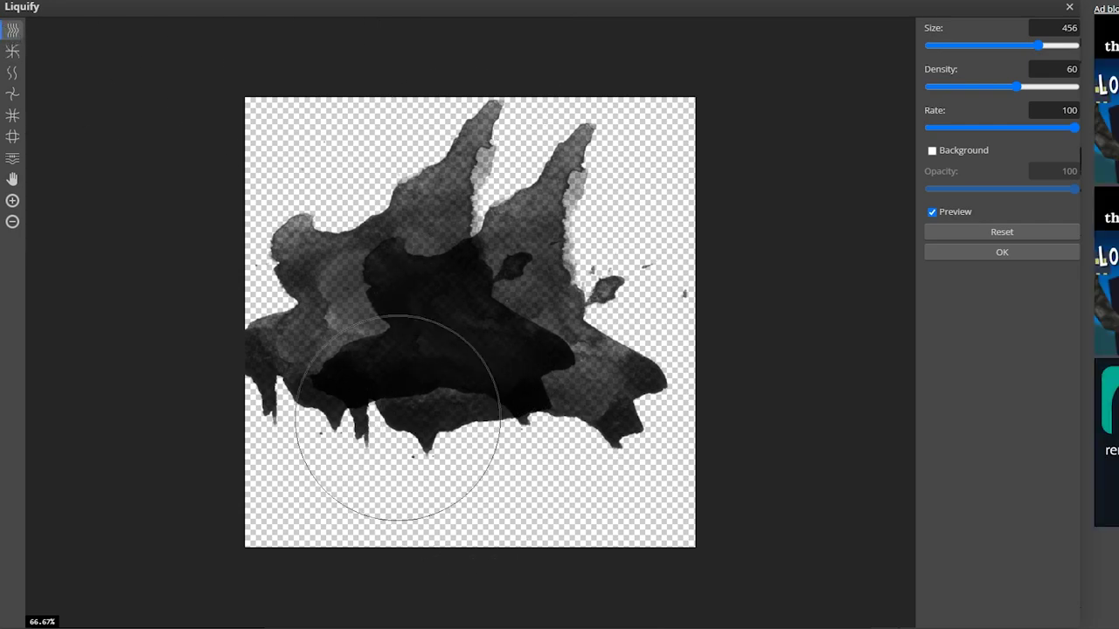
Forward-warp the ink blob into a curling hook in Liquify and apply it.
mouse_move(370, 520)
left_mouse_down()
mouse_move(632, 364)
mouse_move(397, 382)
mouse_move(424, 405)
mouse_move(200, 181)
left_mouse_up()
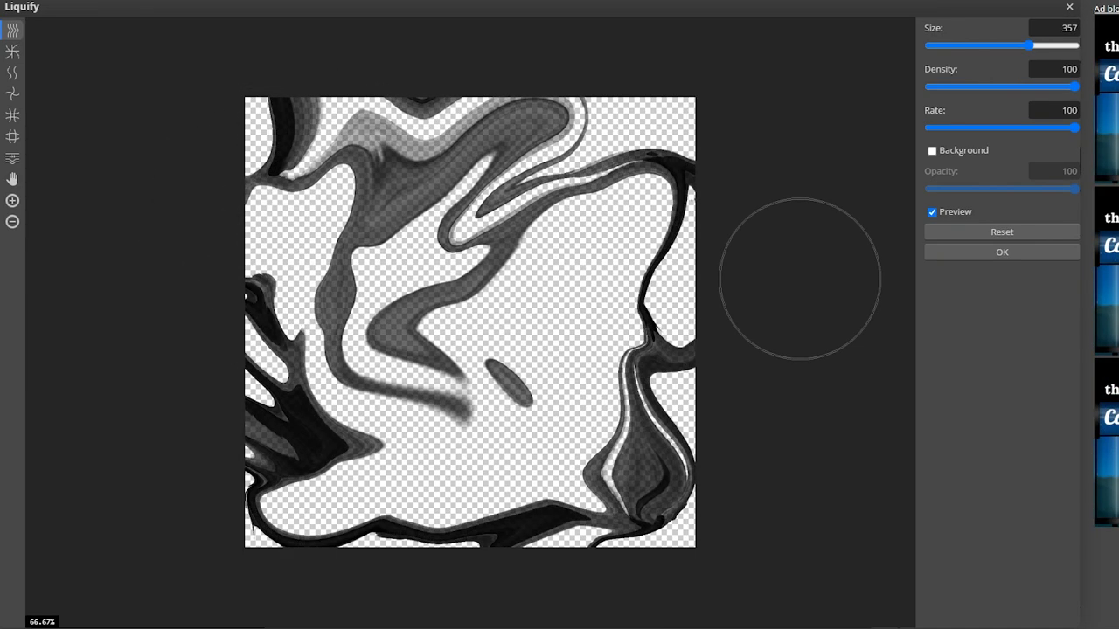
left_click(1012, 254)
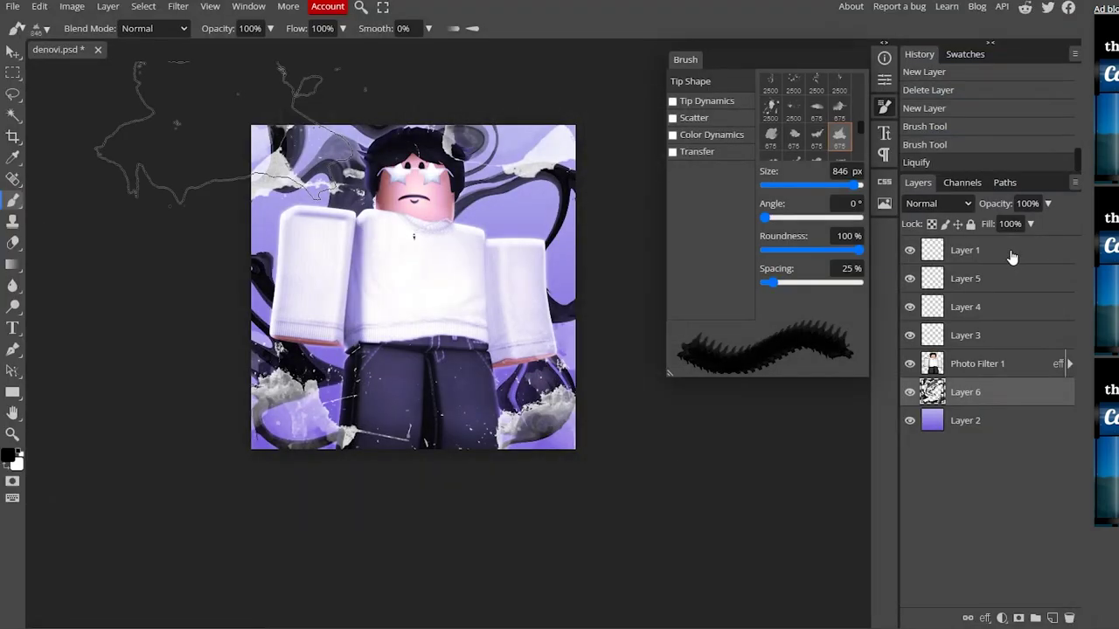
Blend the ink swirls in Overlay and recolour them to hue 180, lightness 92.
left_click(935, 204)
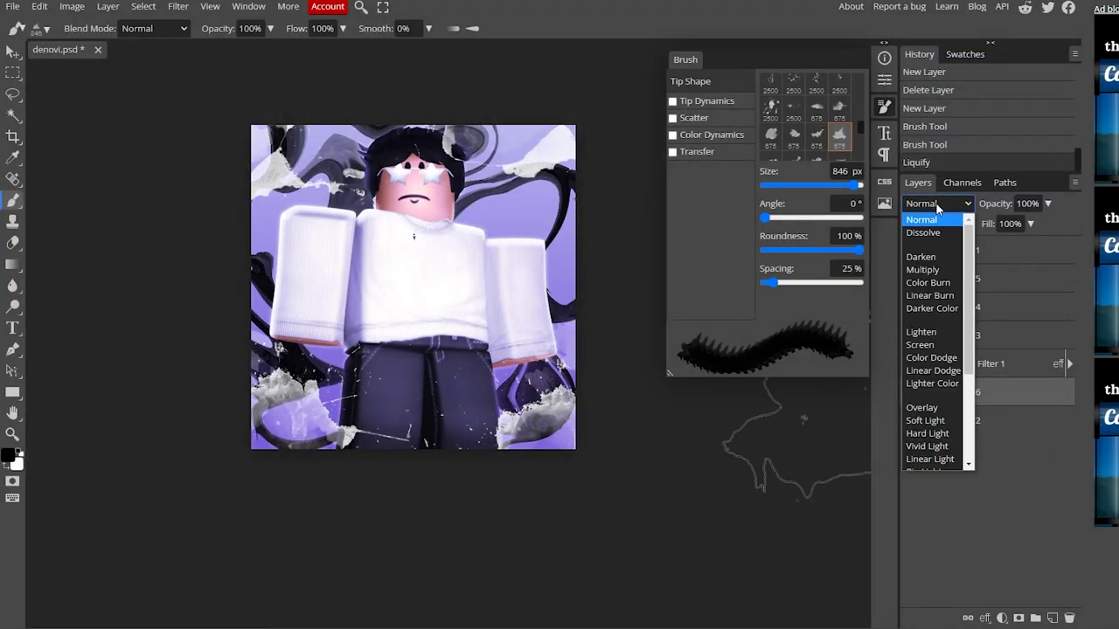
left_click(928, 409)
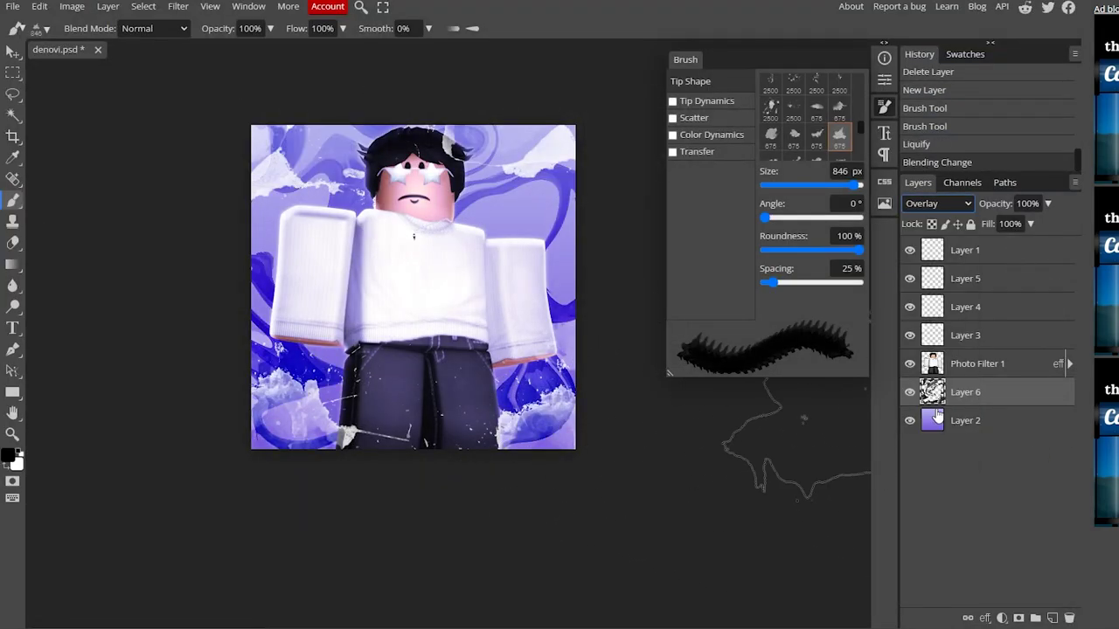
key("ctrl+u")
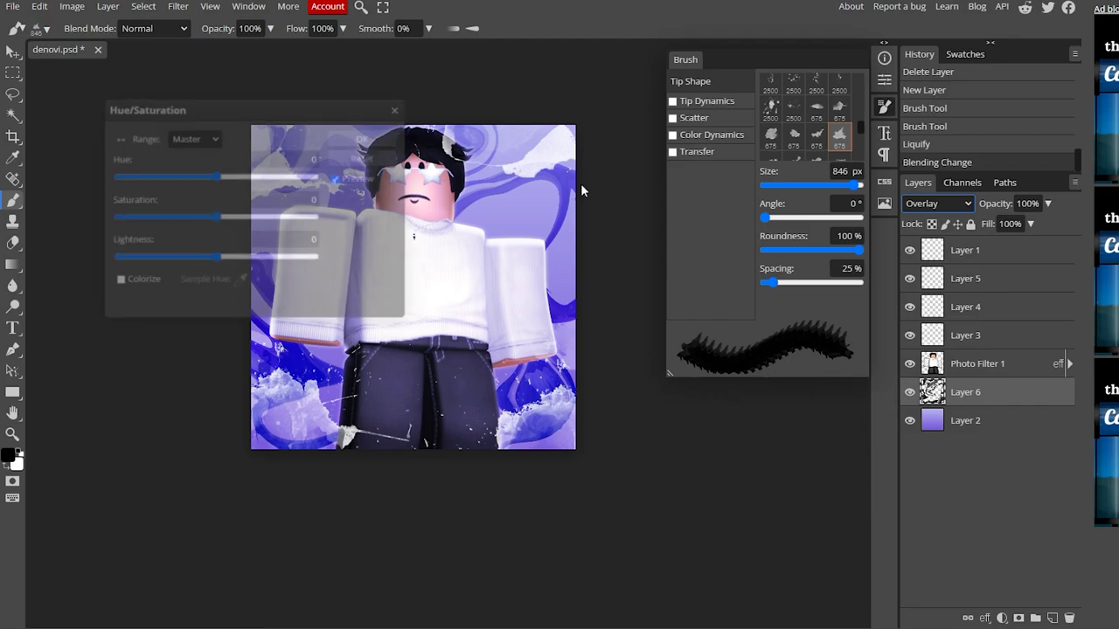
left_click_drag(290, 120, 758, 175)
left_click_drag(631, 228, 621, 238)
left_click_drag(651, 310, 757, 321)
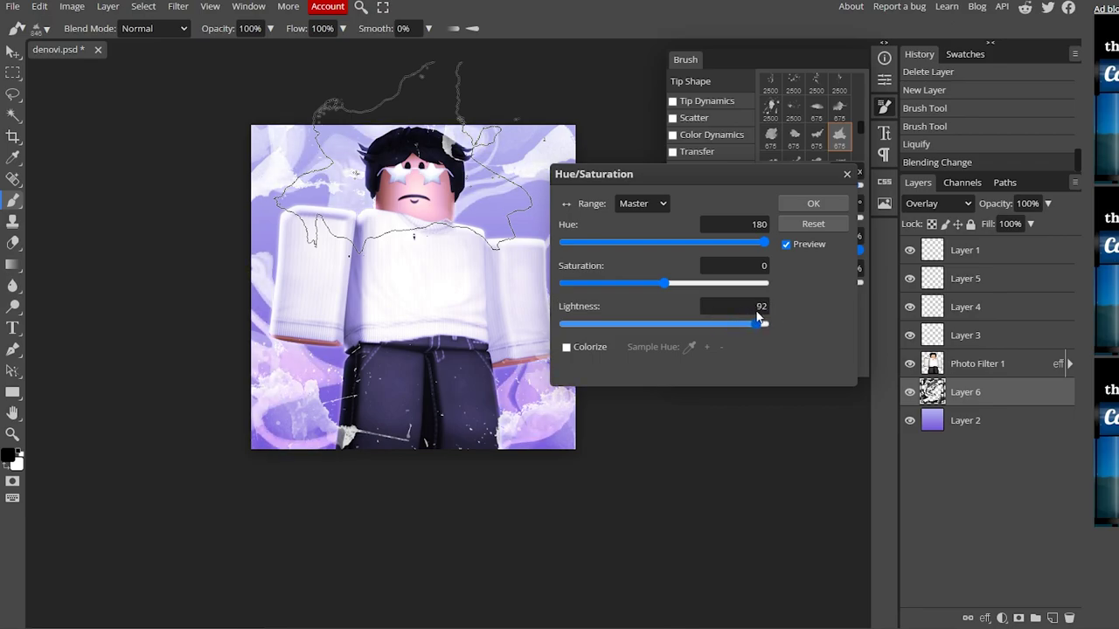
left_click_drag(719, 172, 672, 297)
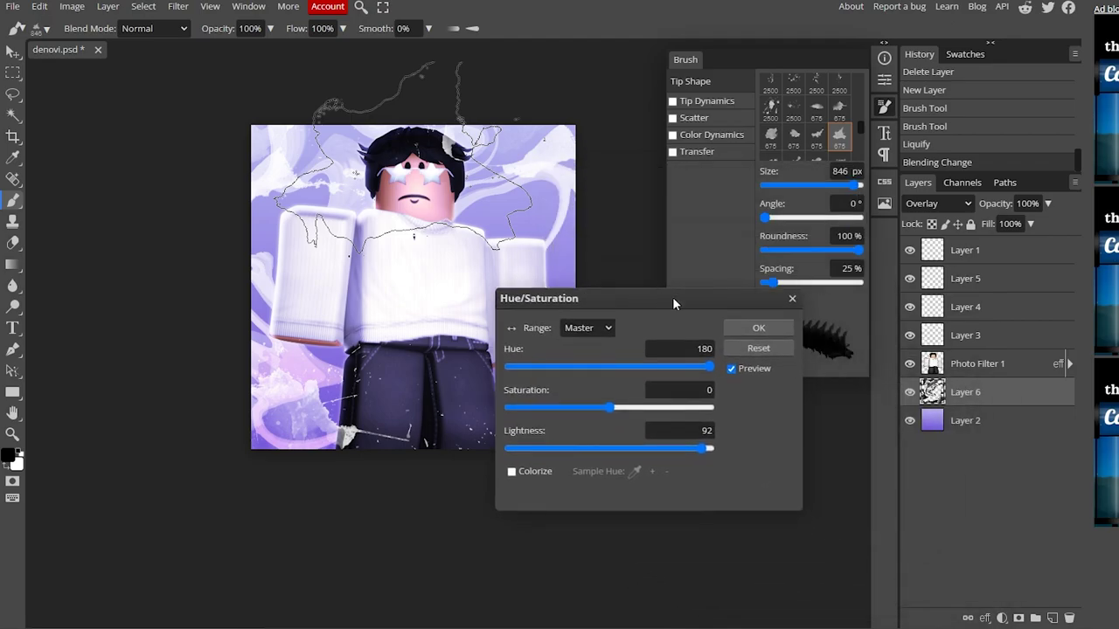
left_click(757, 327)
Duplicate the swirl layer, rotate the copy, and blend it in Soft Light.
key("ctrl+j")
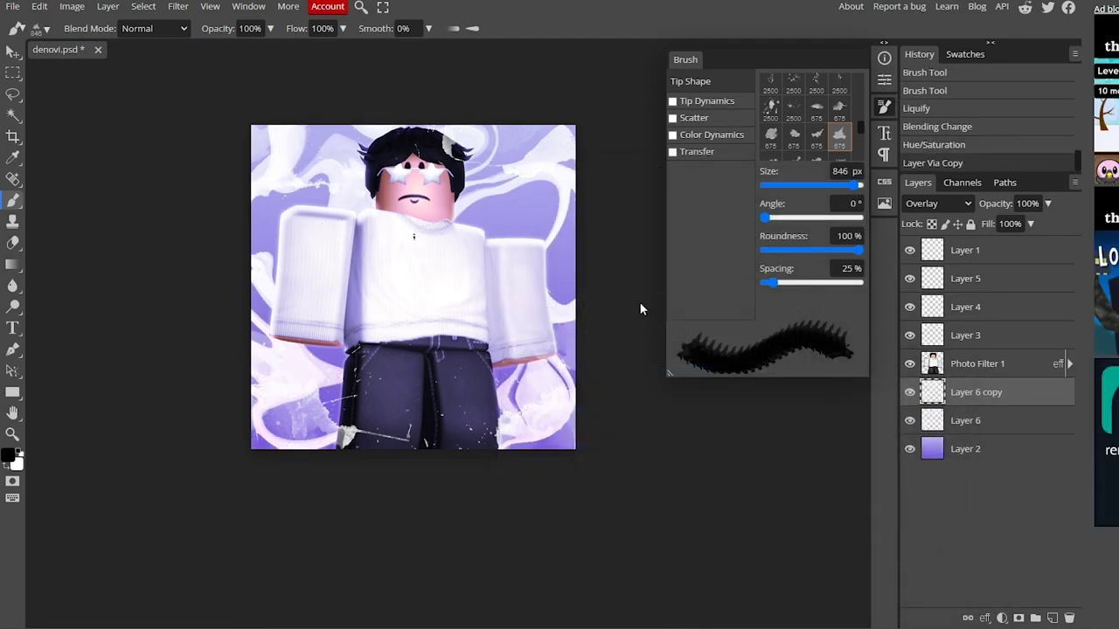
key("v")
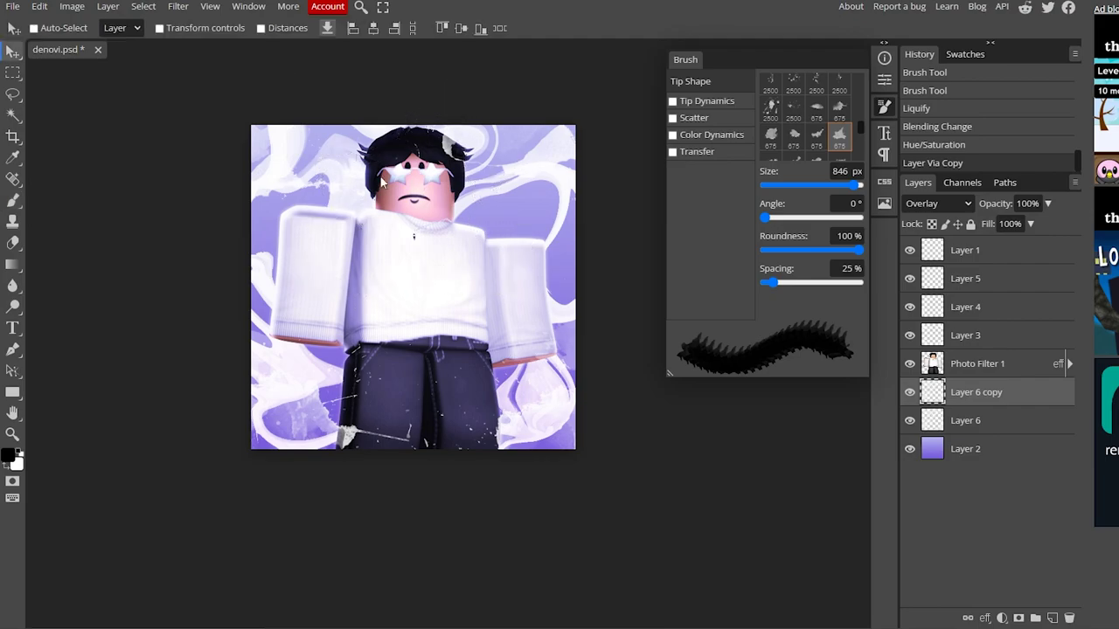
left_click(160, 28)
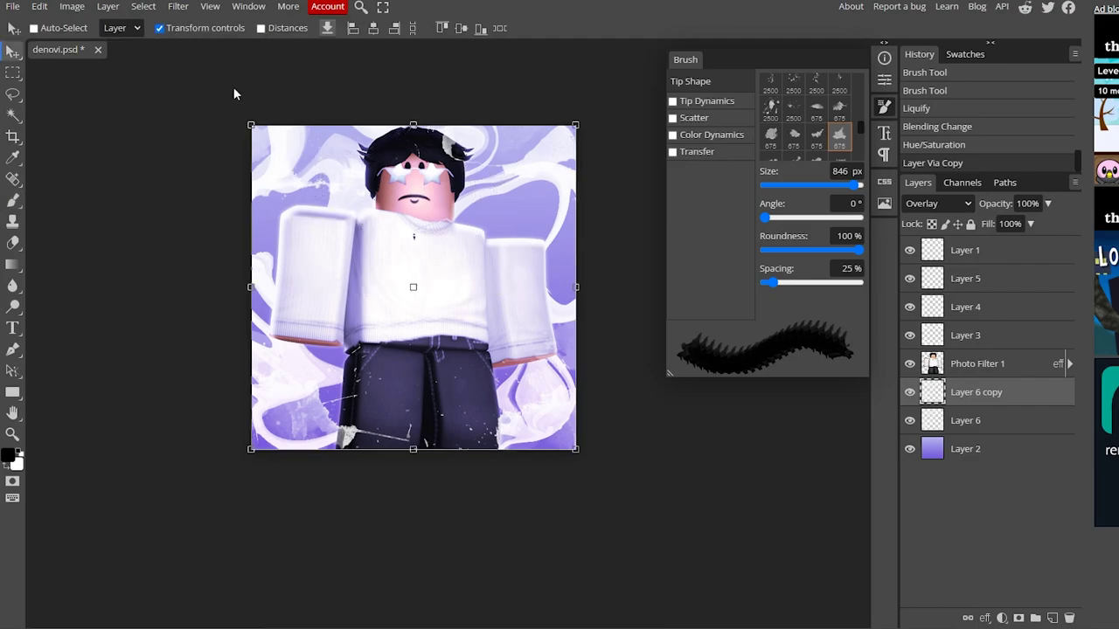
left_click_drag(267, 105, 305, 399)
key("Return")
left_click(937, 203)
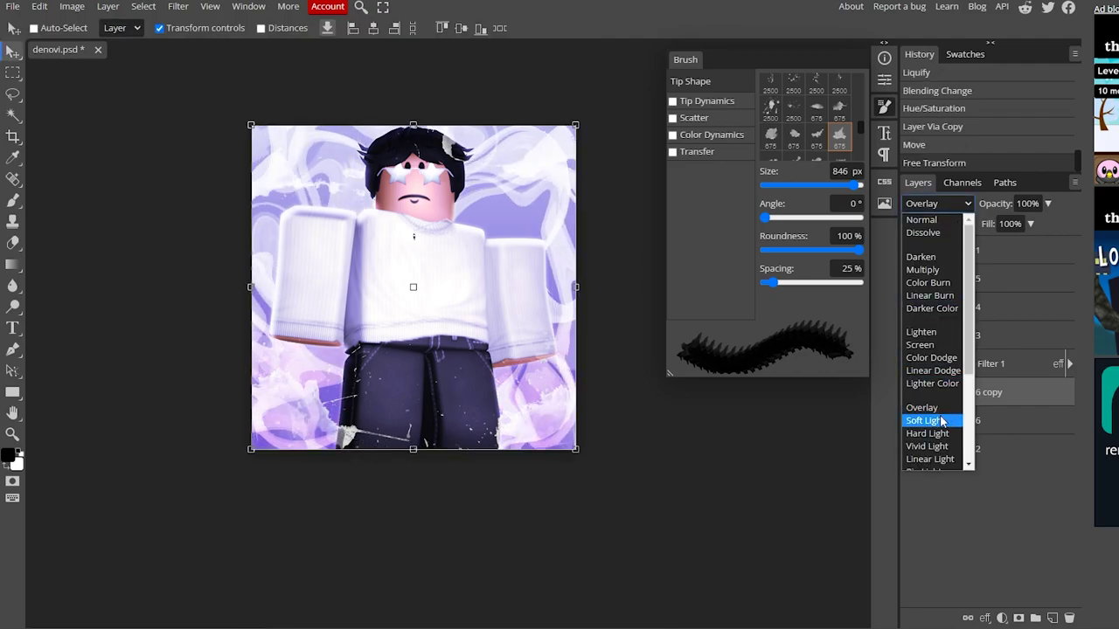
left_click(938, 421)
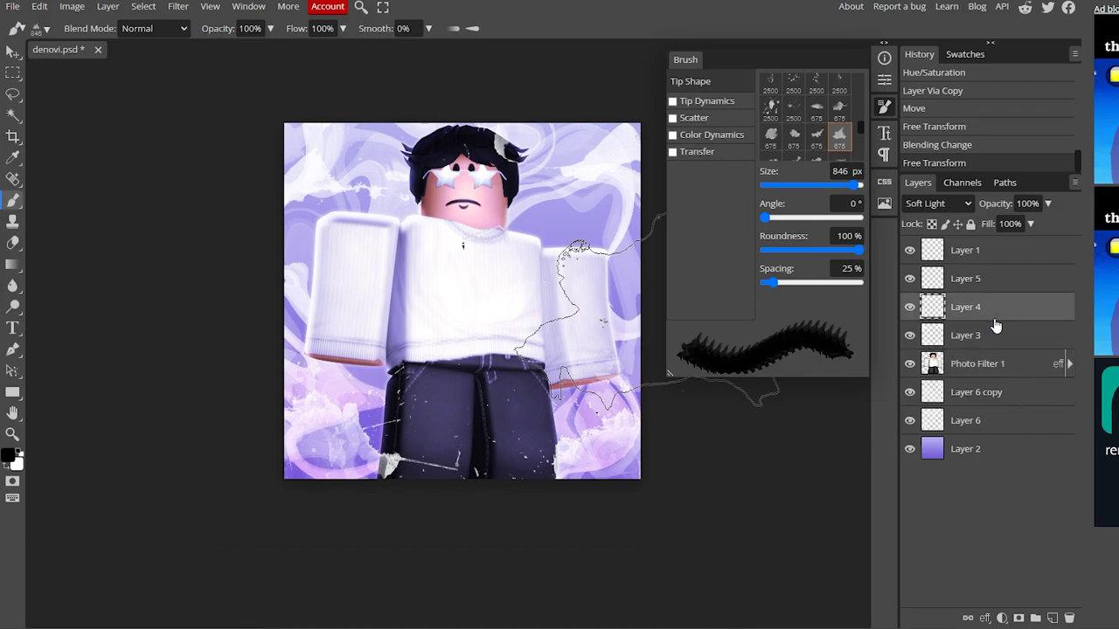
Add a new empty Layer 7 above Layer 4.
left_click(1052, 618)
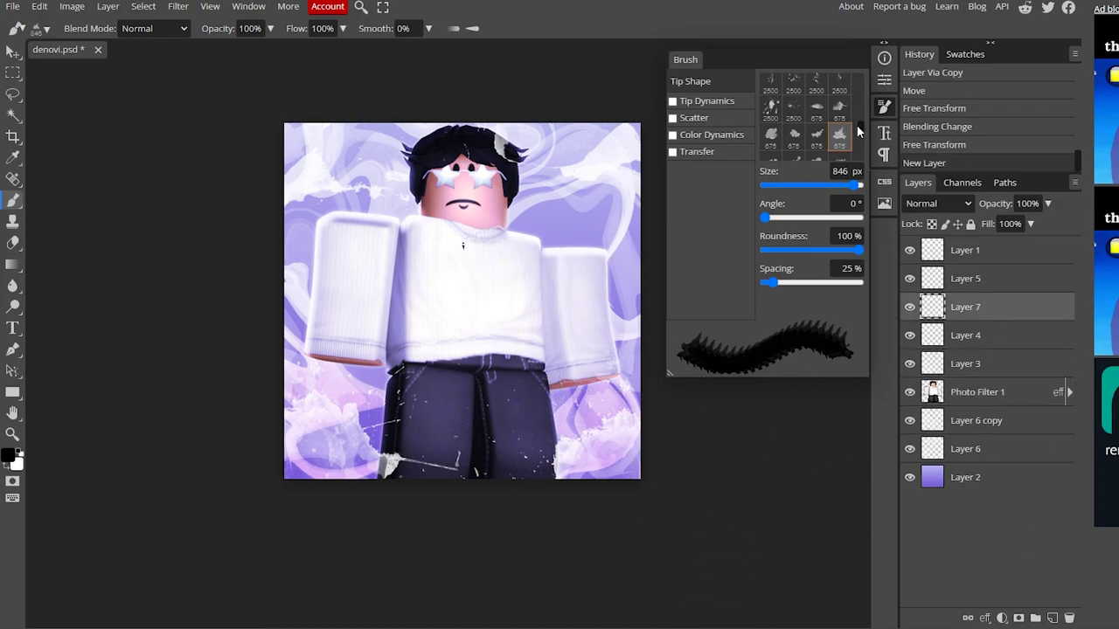
left_click_drag(859, 125, 861, 144)
scroll(817, 140, "down", 2)
Lasso the top-left pink liquid blob and copy it onto its own layer.
left_click(816, 117)
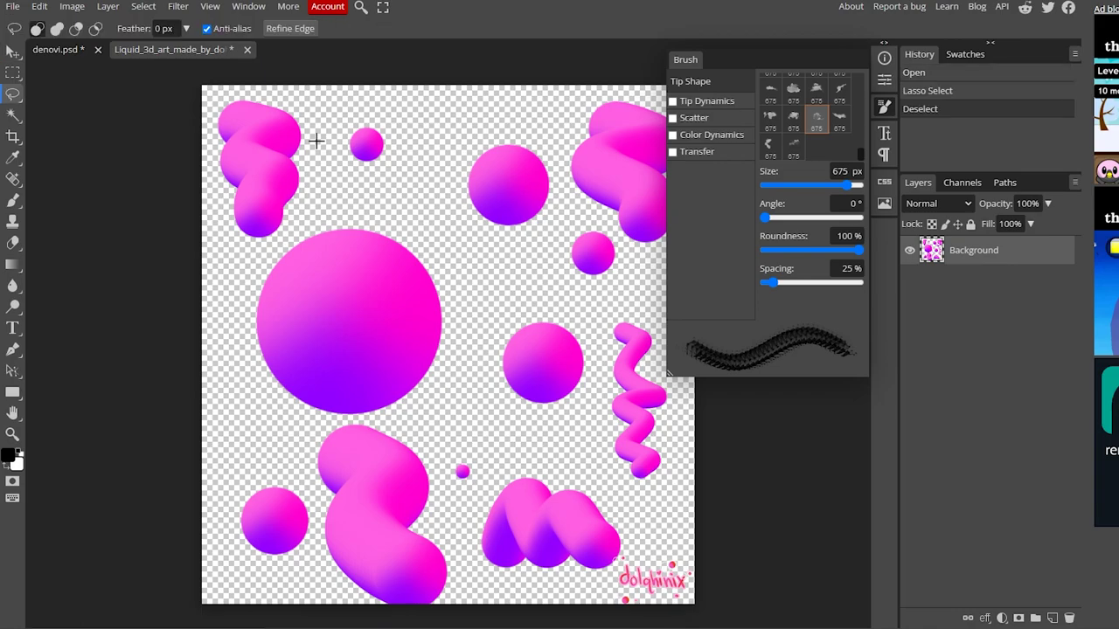
mouse_move(329, 120)
left_mouse_down()
mouse_move(292, 83)
mouse_move(233, 76)
mouse_move(205, 101)
mouse_move(191, 195)
mouse_move(234, 261)
mouse_move(277, 251)
mouse_move(304, 225)
mouse_move(326, 135)
left_mouse_up()
right_click(269, 159)
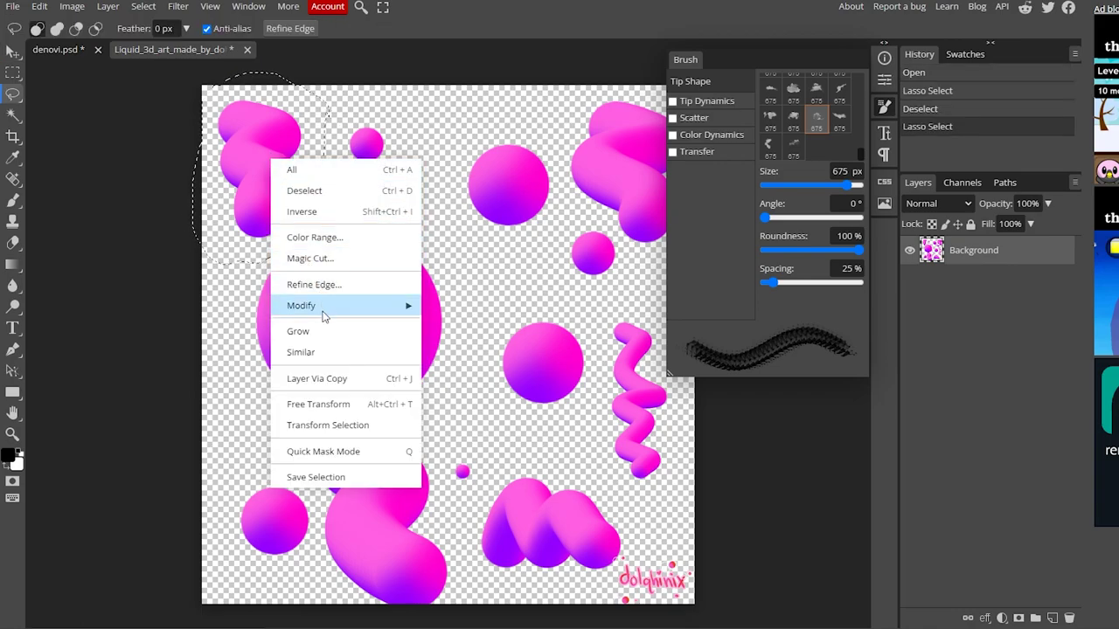
left_click(340, 378)
Bring the blob layer into denovi.psd and shift its hue from pink to purple.
left_click_drag(961, 250, 62, 49)
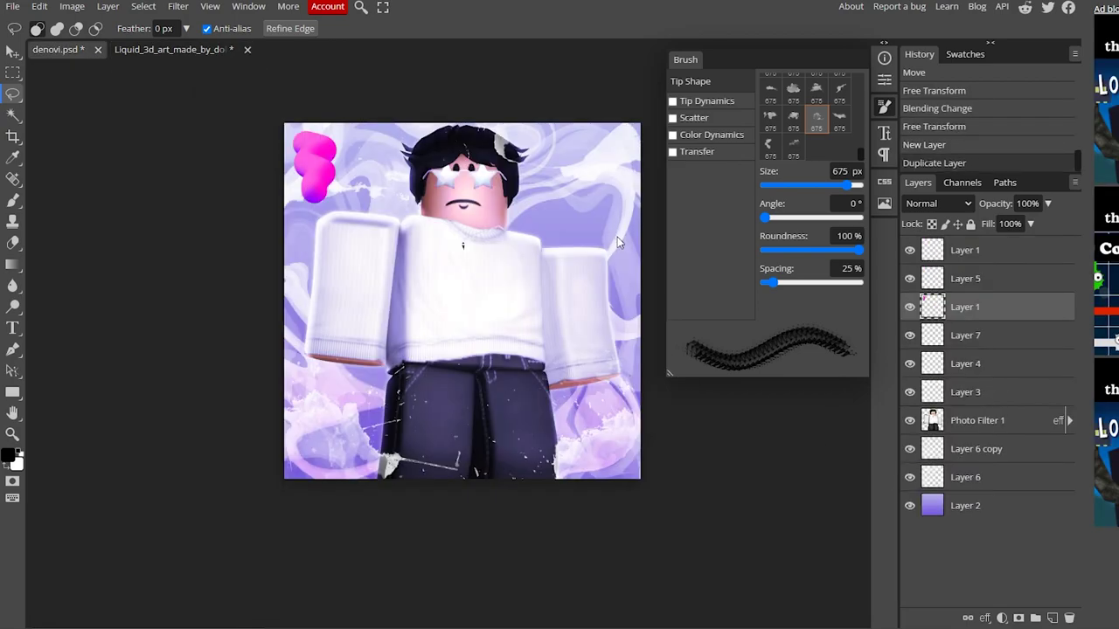
key("ctrl+u")
mouse_move(609, 366)
left_mouse_down()
mouse_move(581, 373)
mouse_move(630, 369)
mouse_move(593, 369)
left_mouse_up()
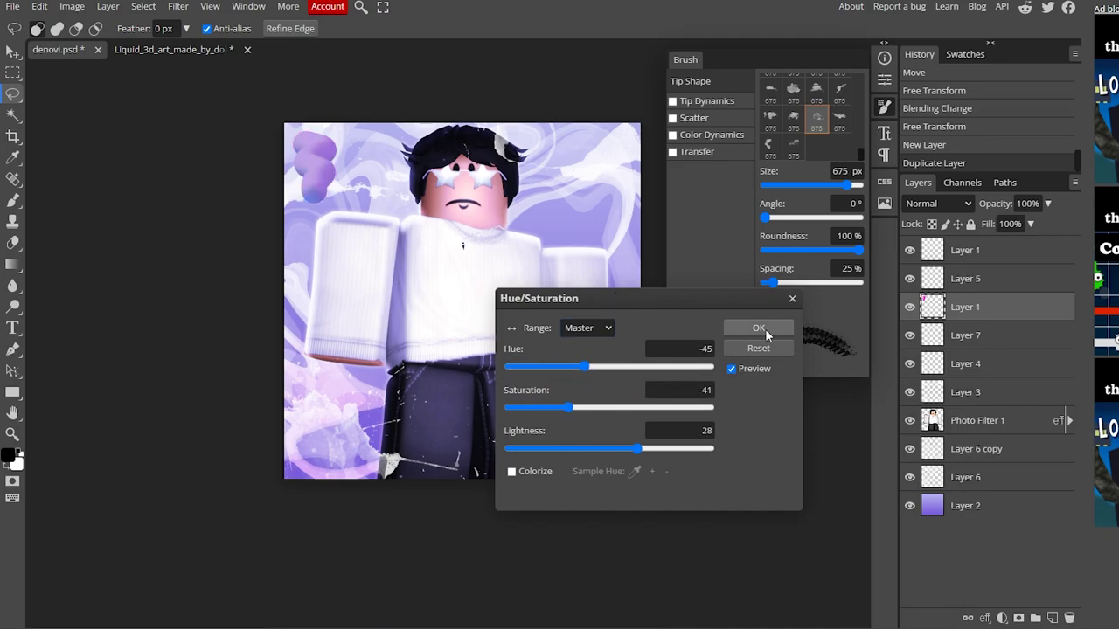
left_click(765, 333)
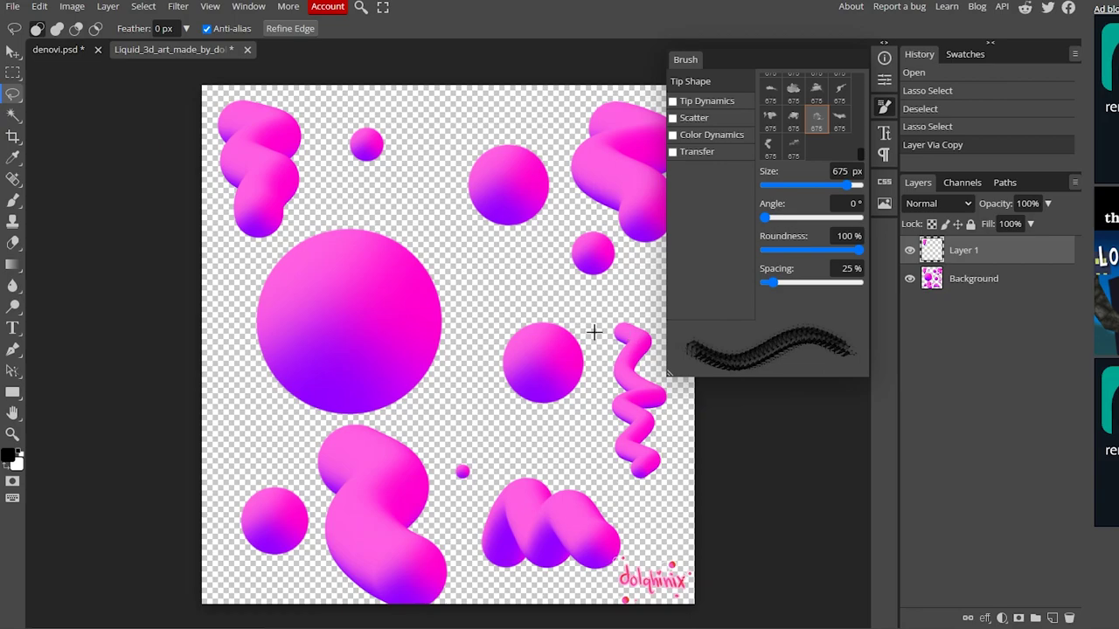
Lasso the zigzag blob and copy it onto its own Layer 2.
mouse_move(629, 305)
left_mouse_down()
mouse_move(595, 344)
mouse_move(579, 432)
mouse_move(699, 486)
mouse_move(687, 305)
mouse_move(622, 295)
left_mouse_up()
right_click(623, 295)
left_click(699, 516)
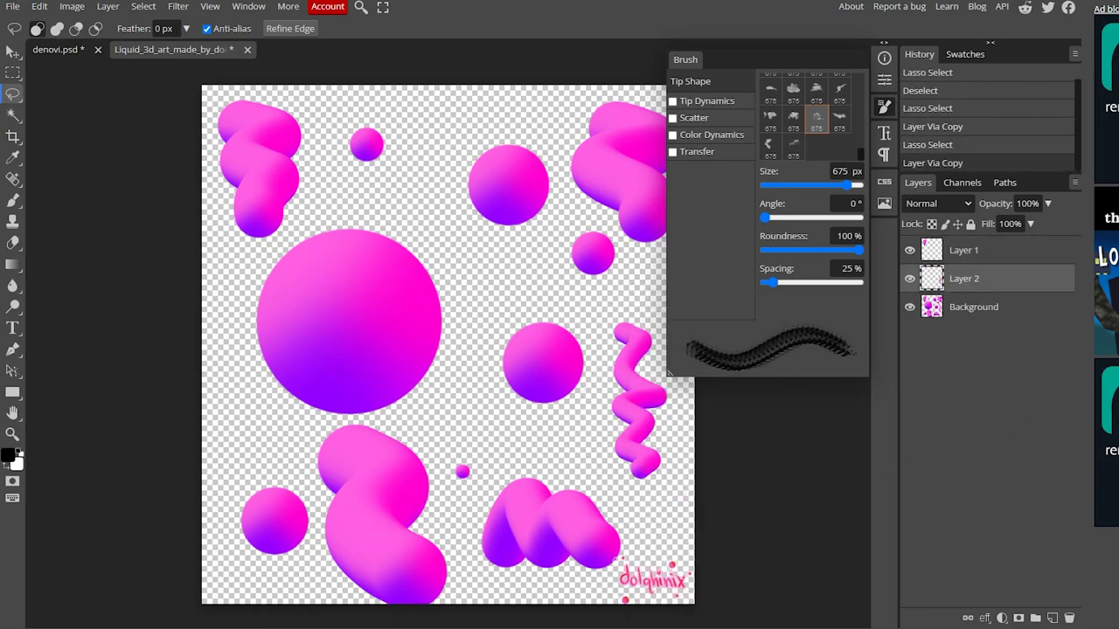
Tint the zigzag blob in denovi.psd purple with Hue -23.
left_click(58, 50)
key("ctrl+u")
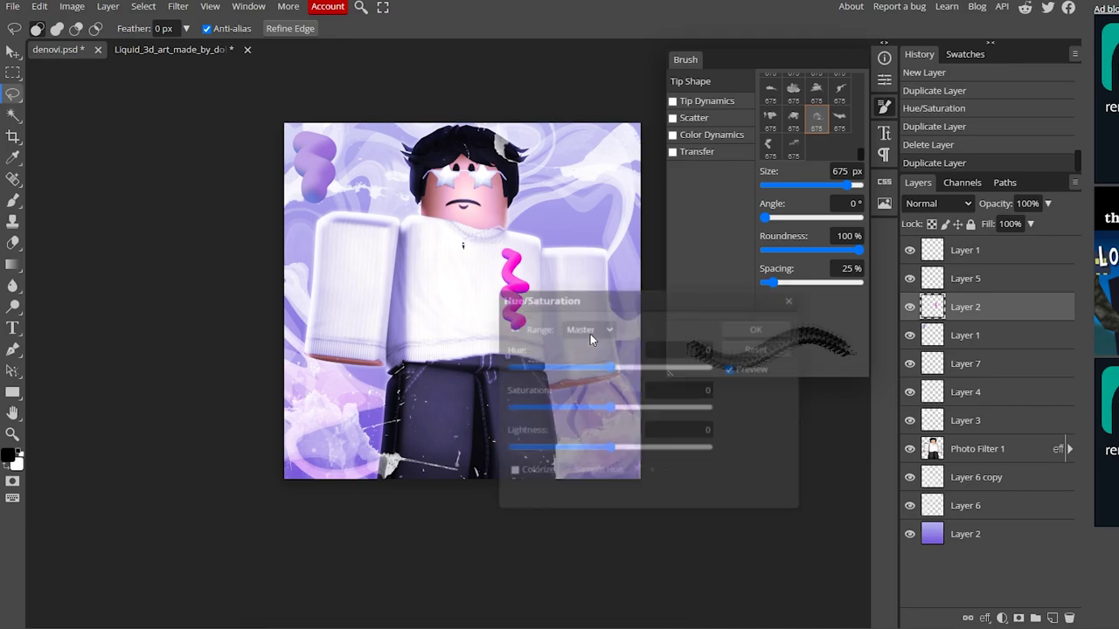
left_click_drag(608, 367, 598, 368)
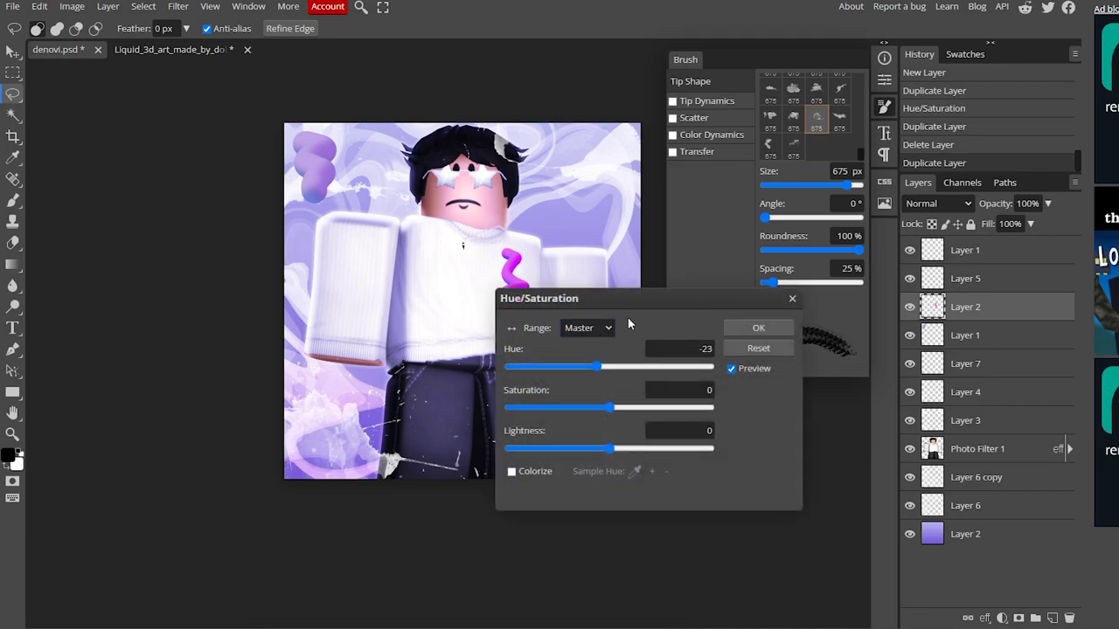
left_click(758, 328)
key("ctrl+u")
Rotate, enlarge and move the top-left purple blob on Layer 1 onto the torso.
left_click(944, 337)
left_click(965, 334)
key("v")
key("ctrl+t")
left_click_drag(347, 217, 337, 129)
left_click_drag(330, 185, 387, 273)
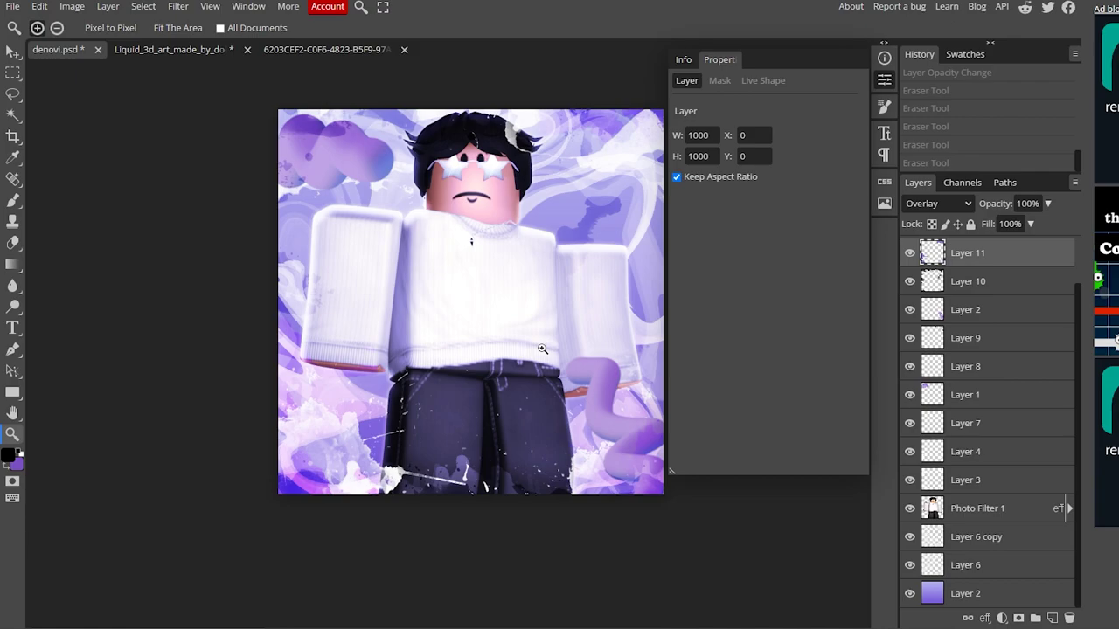
key("t")
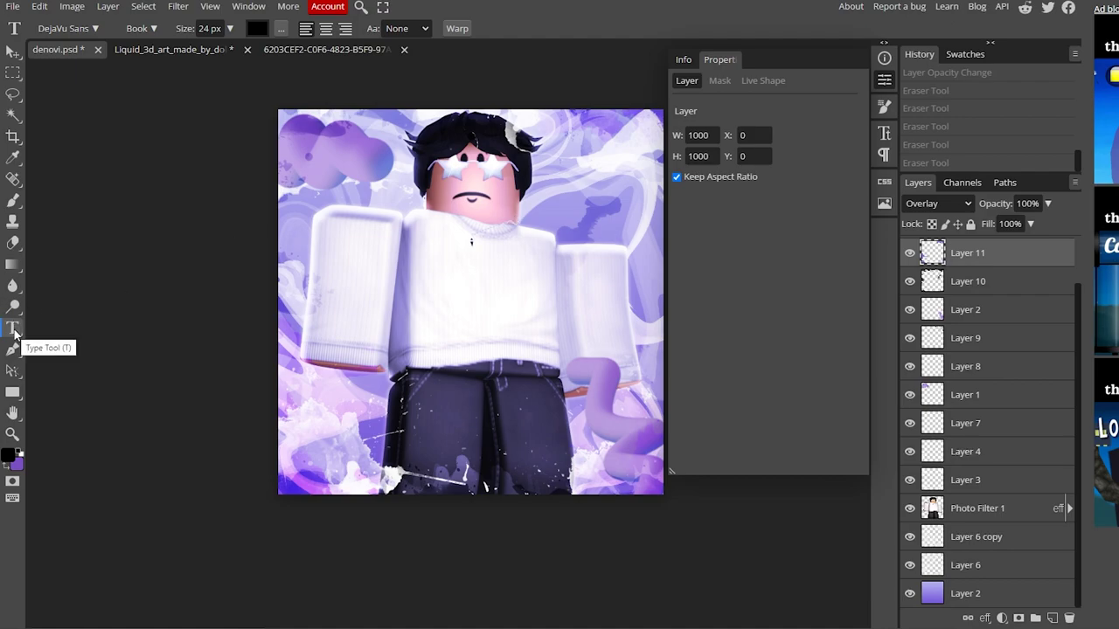
Type 'Bagel' in a text box across the torso at 235 px size.
left_click_drag(350, 317, 616, 408)
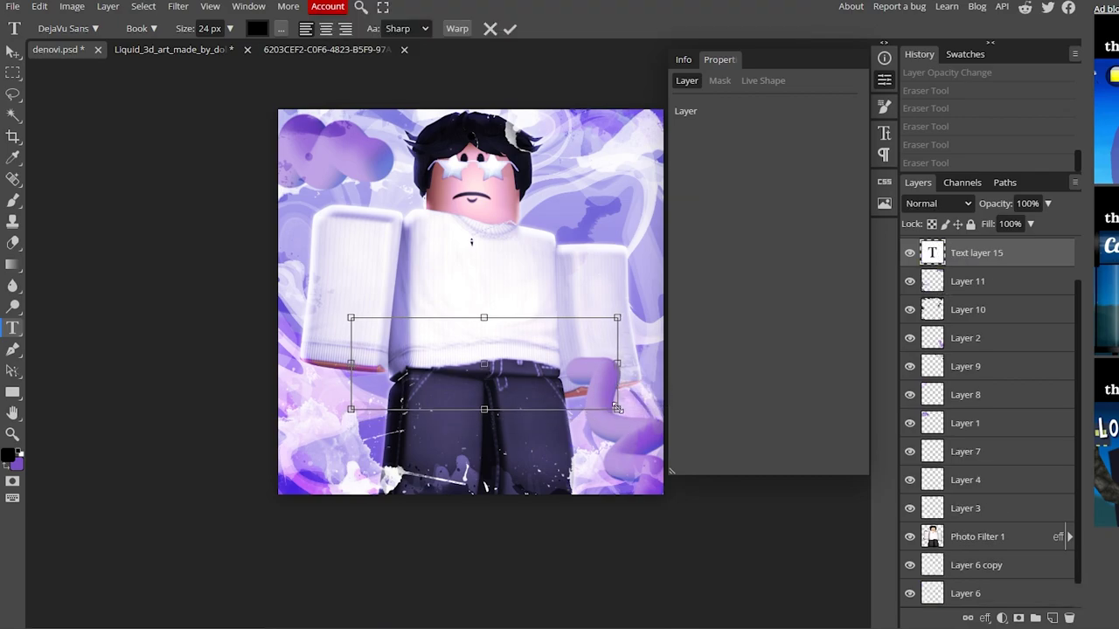
type("Bage")
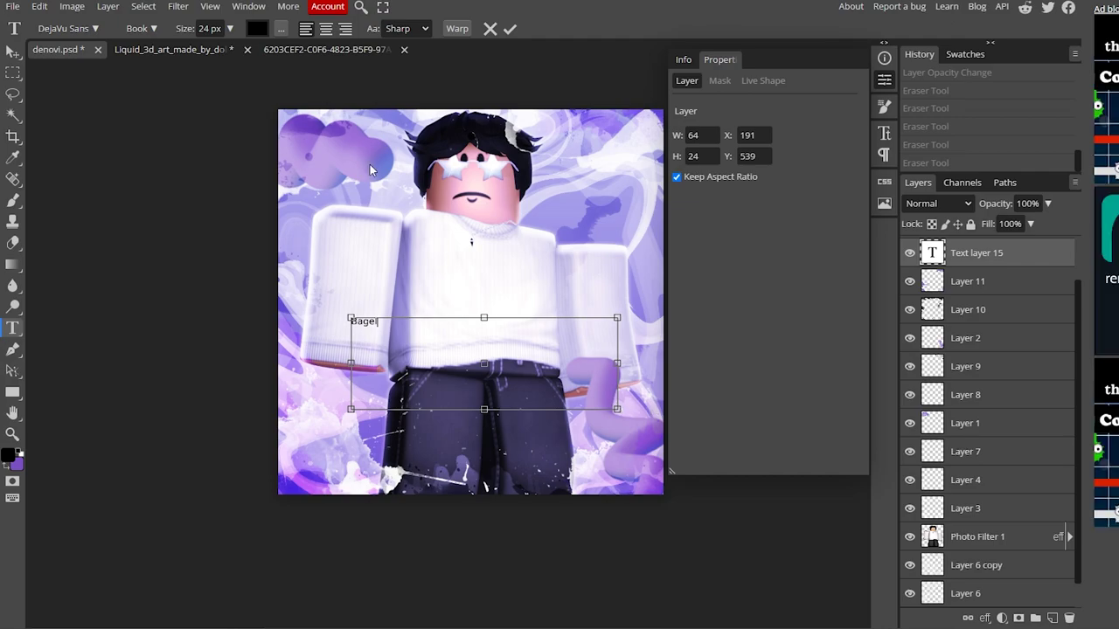
key("ctrl+a")
left_click(209, 28)
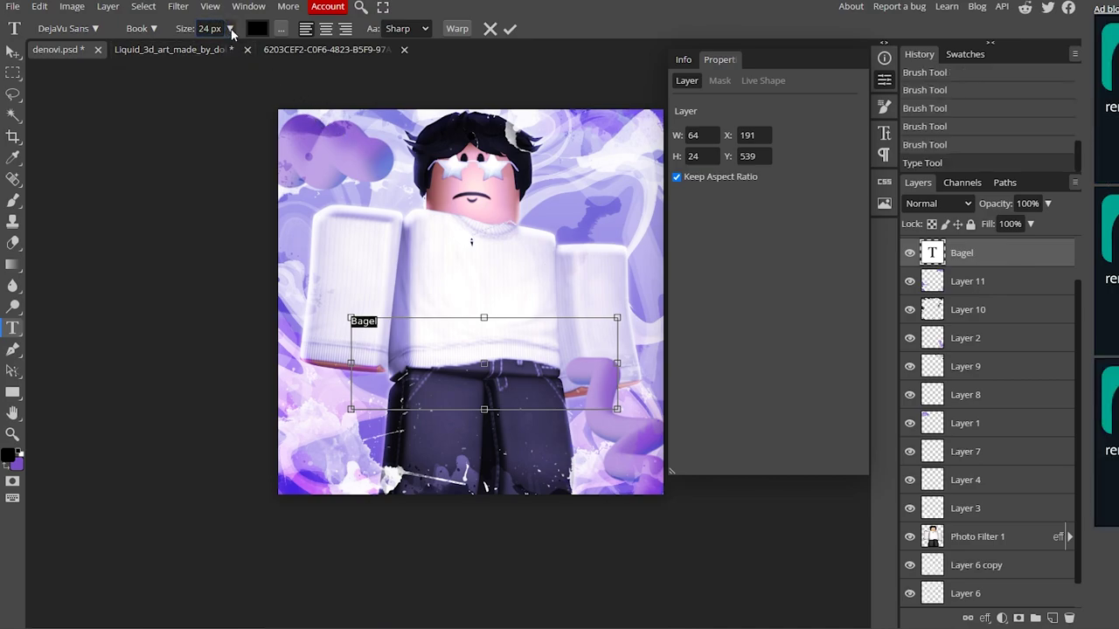
left_click(230, 29)
left_click(209, 28)
type("250")
key("Return")
type("235")
key("Return")
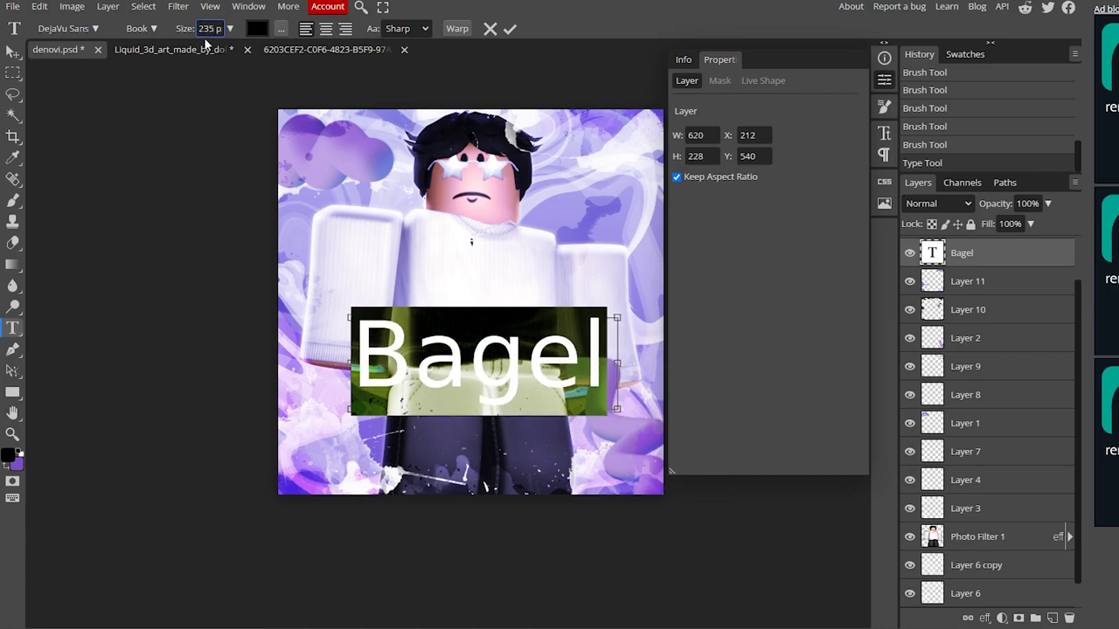
Switch the Bagel font to Bowlby One and nudge the title left.
left_click(13, 51)
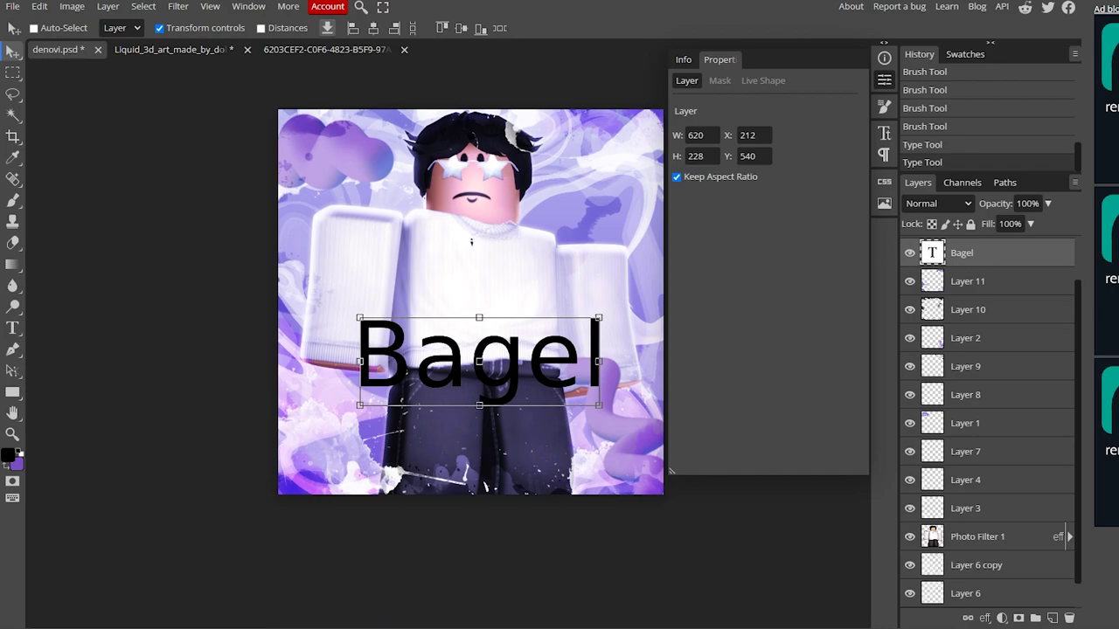
left_click(12, 328)
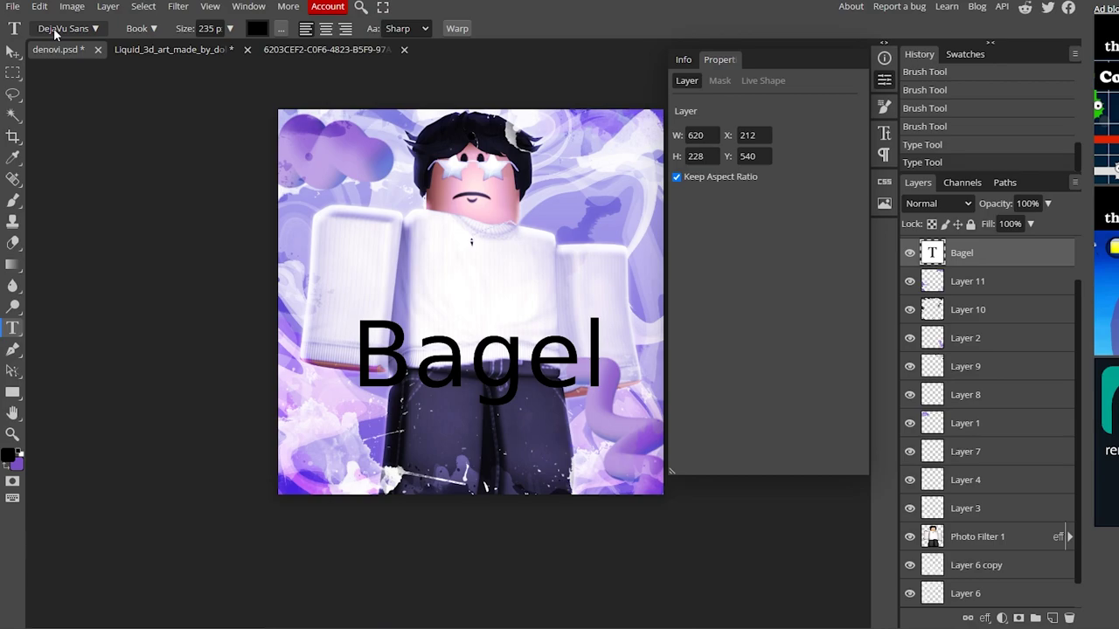
left_click(54, 28)
scroll(198, 245, "down", 1)
scroll(188, 287, "down", 4)
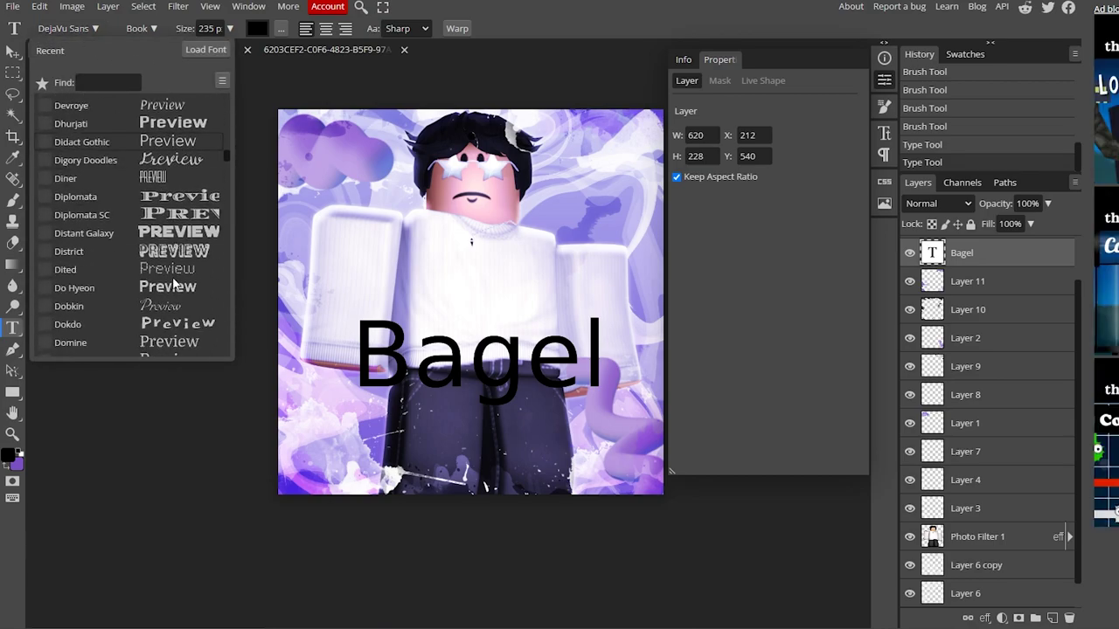
left_click(173, 284)
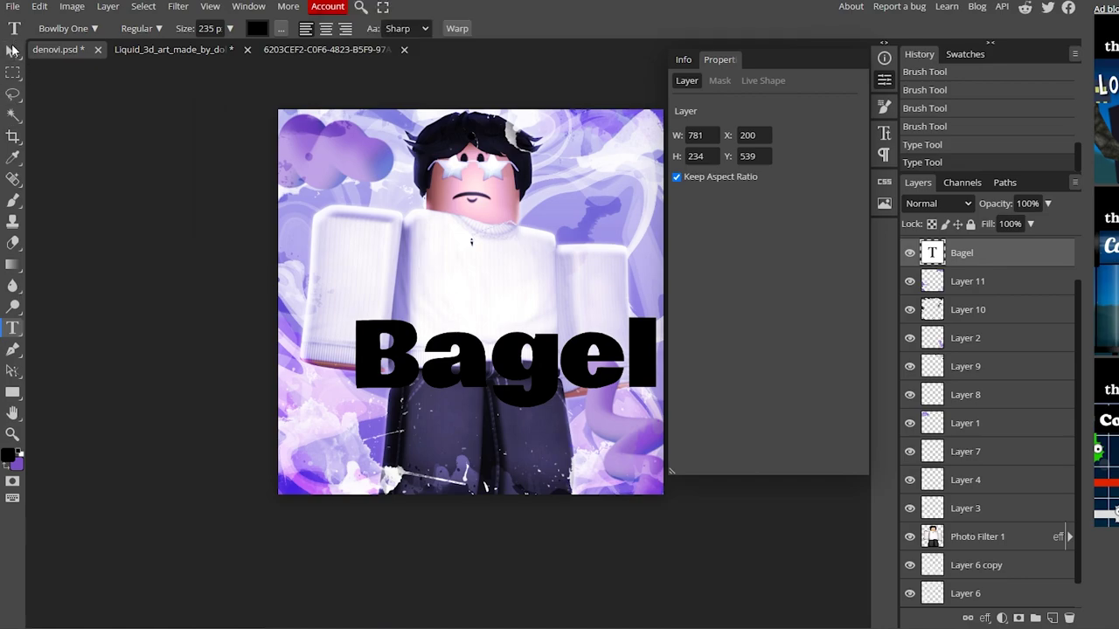
left_click_drag(478, 362, 443, 362)
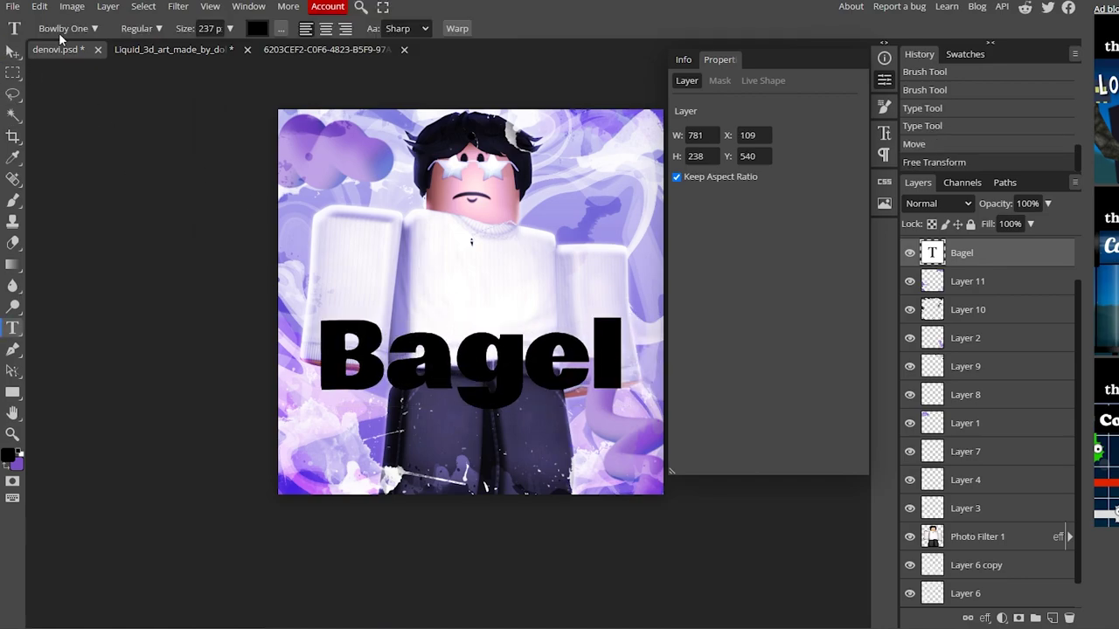
left_click(13, 51)
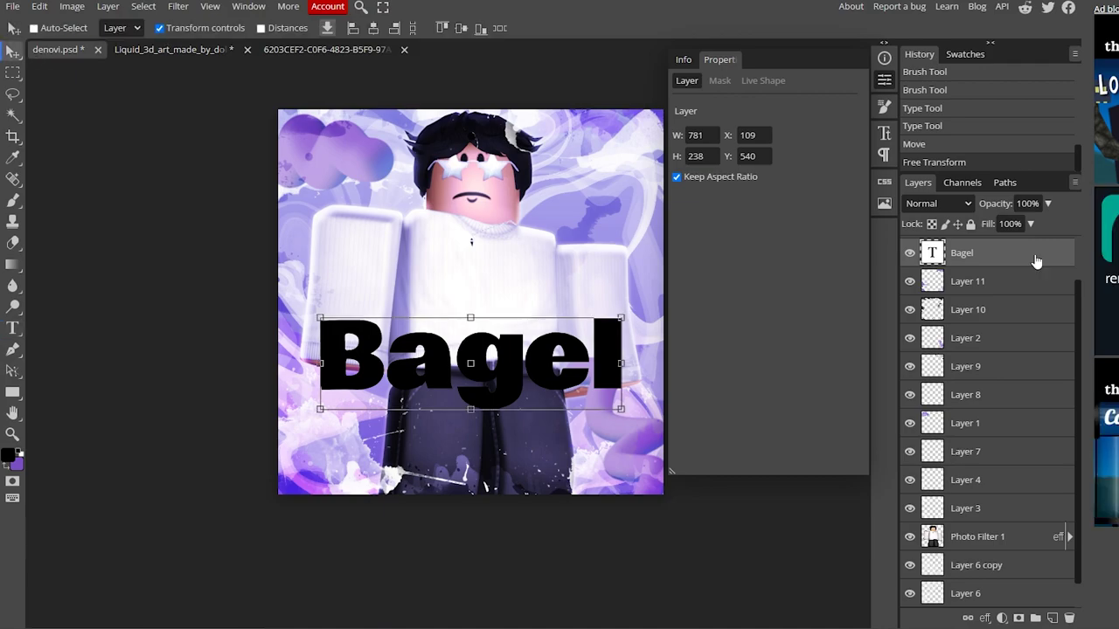
double_click(1035, 262)
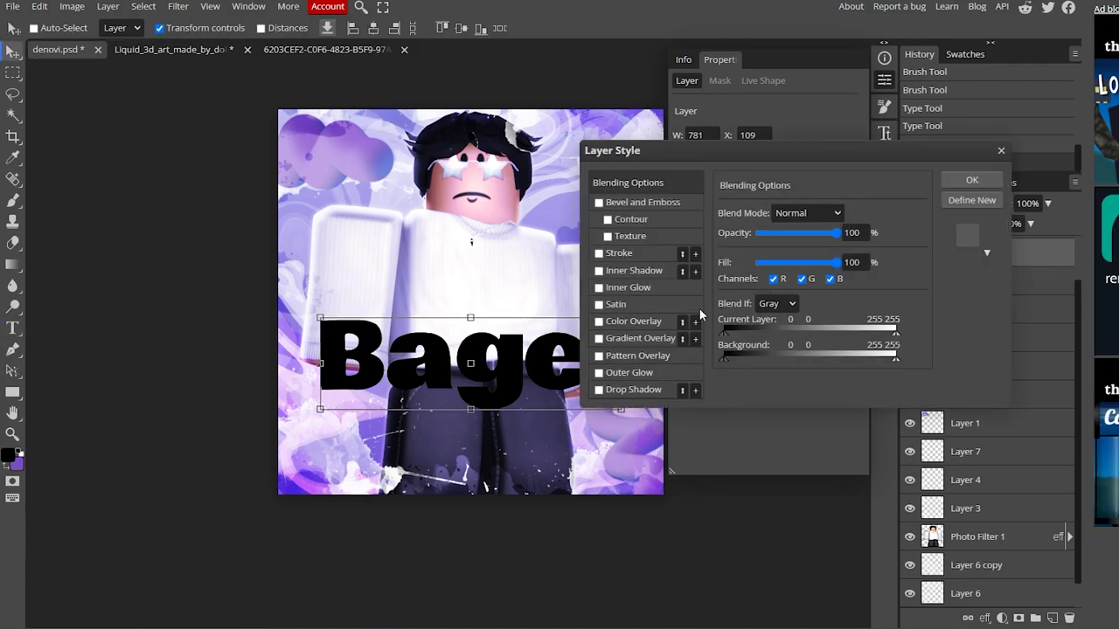
Add a gradient overlay to Bagel with its right stop set to a sampled lavender.
left_click(599, 338)
left_click(787, 250)
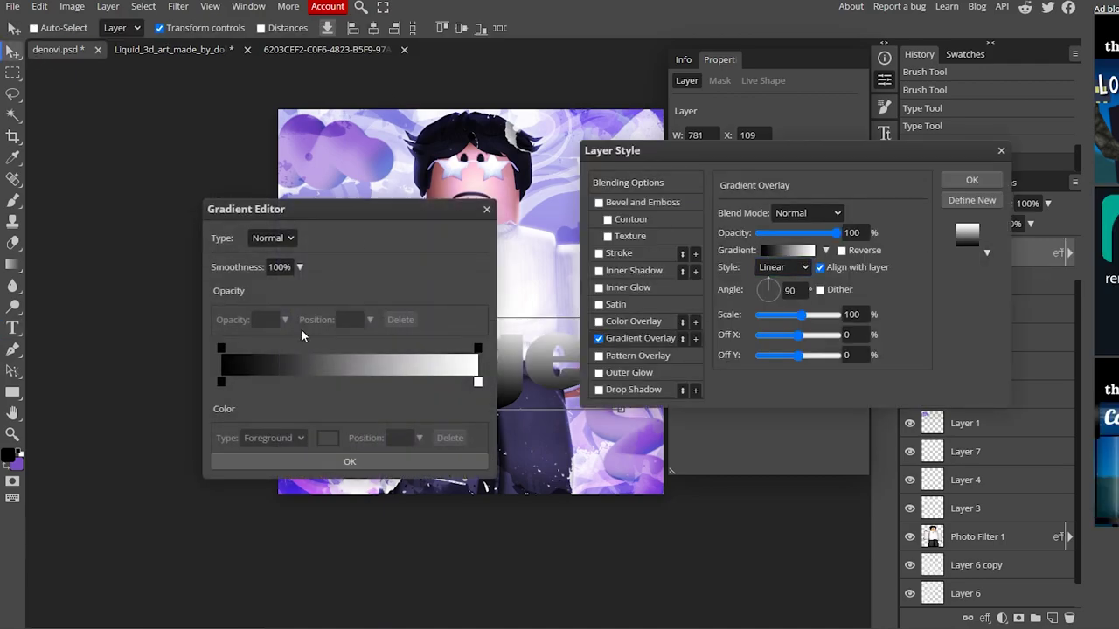
left_click_drag(370, 207, 767, 175)
left_click(880, 350)
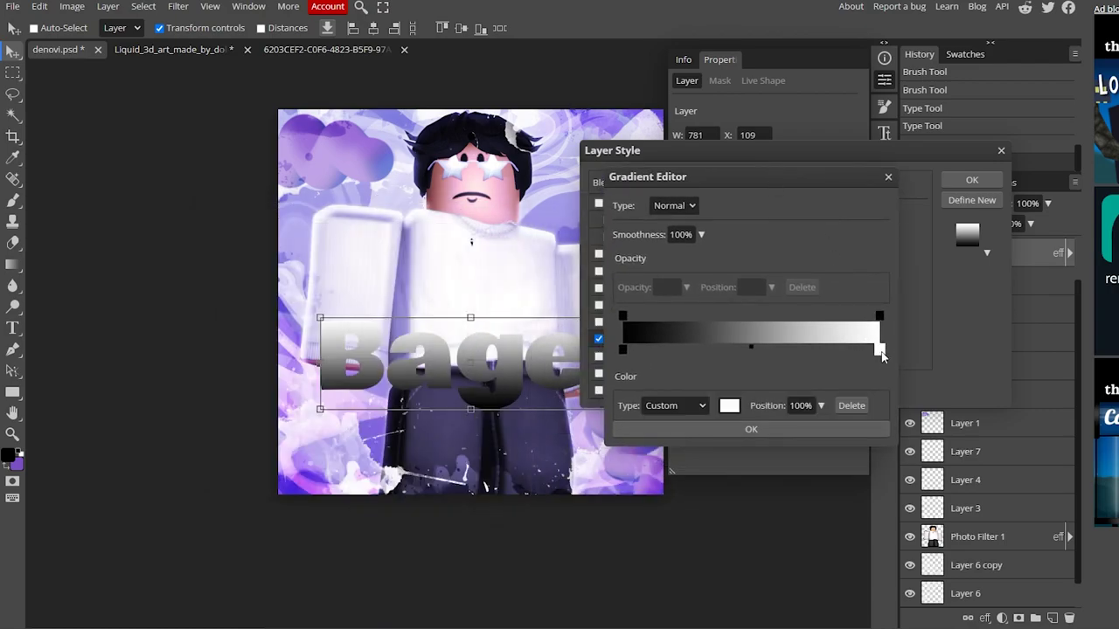
left_click(733, 408)
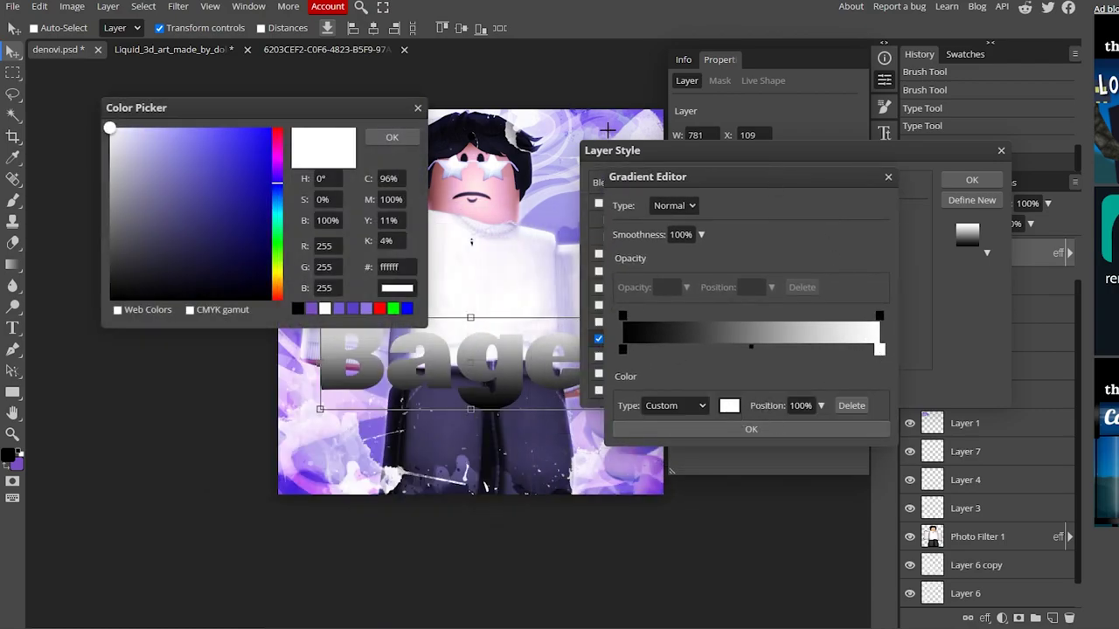
left_click(635, 127)
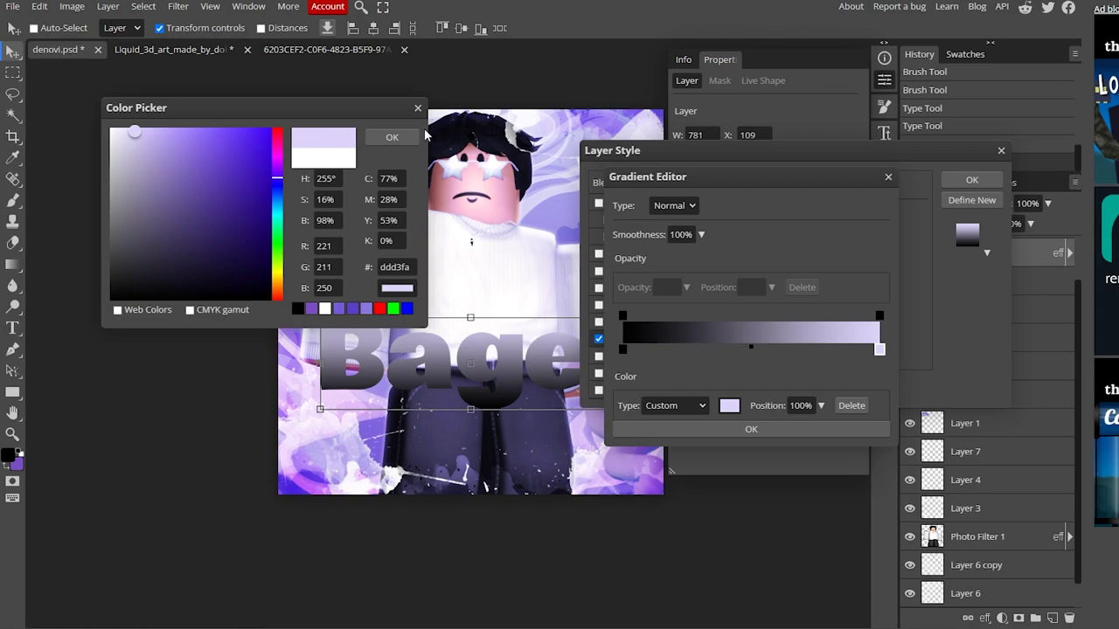
left_click(391, 137)
Set the left stop to a sampled purple, scale to 114%, and stack more overlays.
left_click(622, 349)
left_click(729, 405)
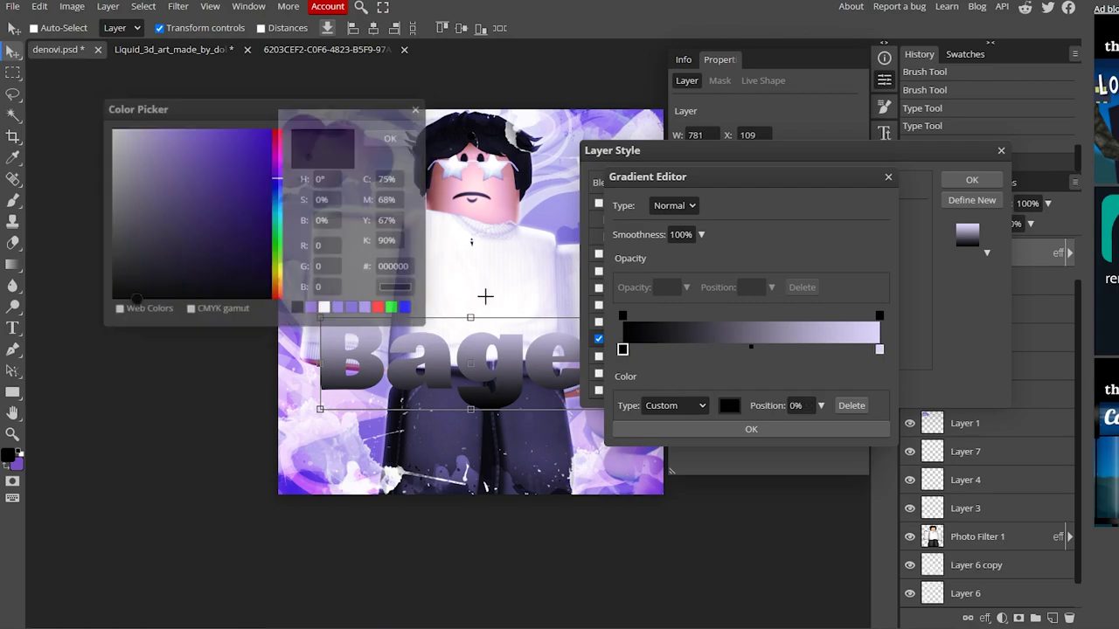
left_click_drag(345, 113, 249, 211)
left_click(339, 129)
left_click(334, 129)
key("Return")
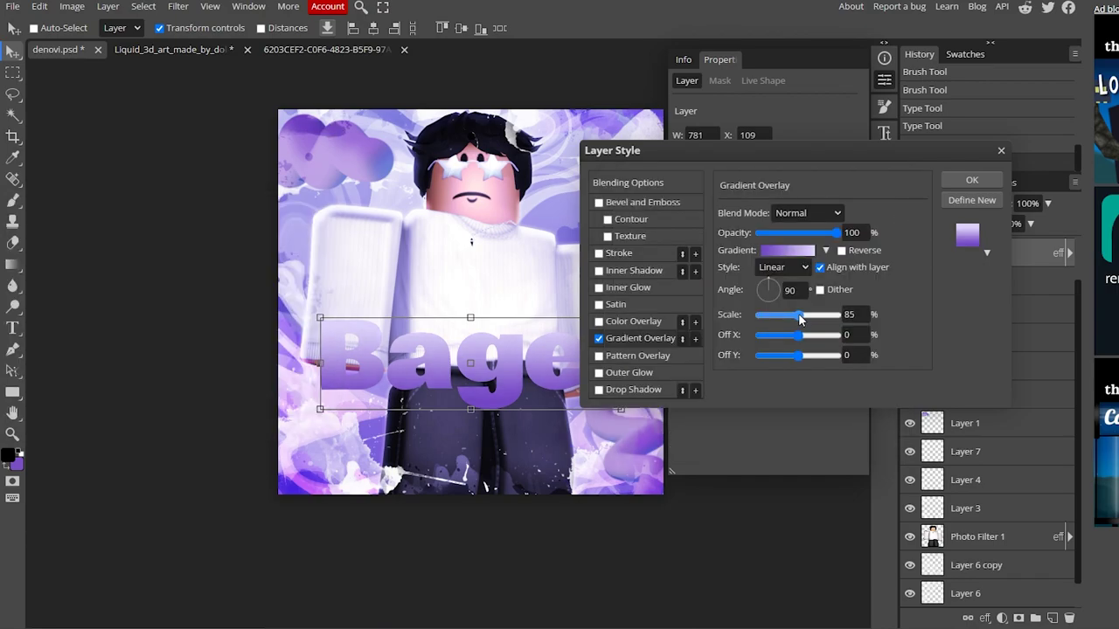
left_click_drag(803, 320, 805, 316)
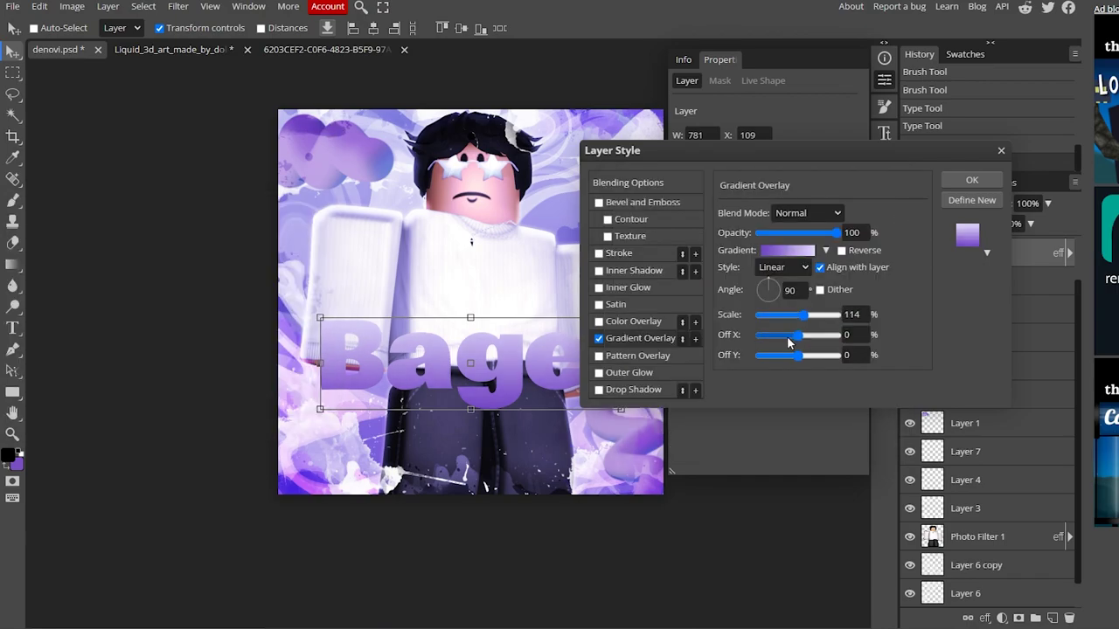
left_click(695, 339)
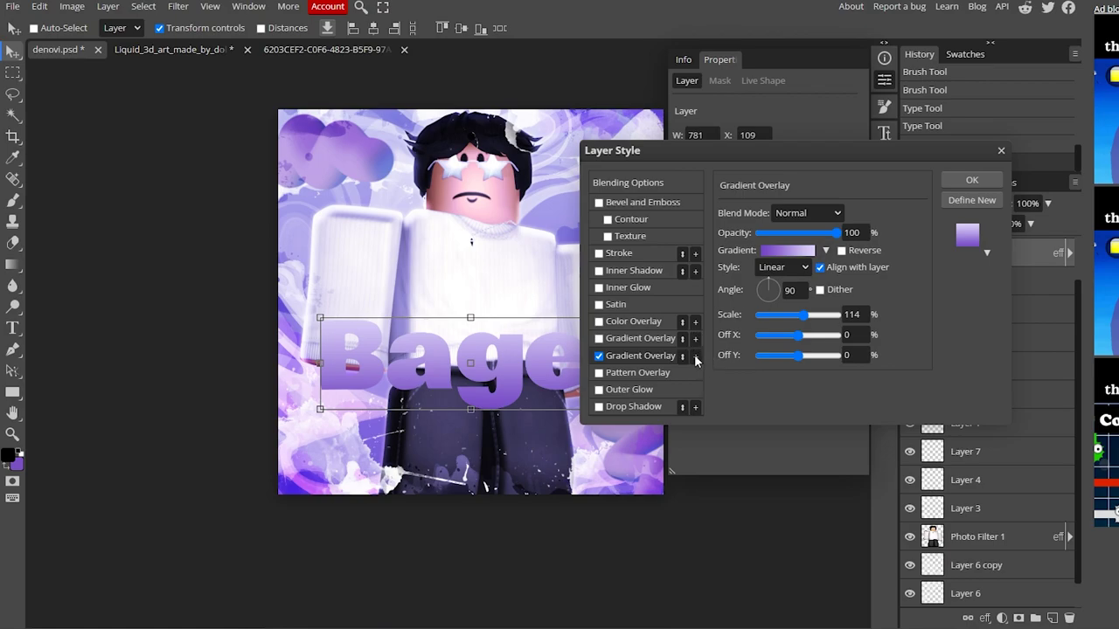
left_click(695, 355)
Set the third gradient overlay to Multiply at 61% opacity.
left_click(832, 213)
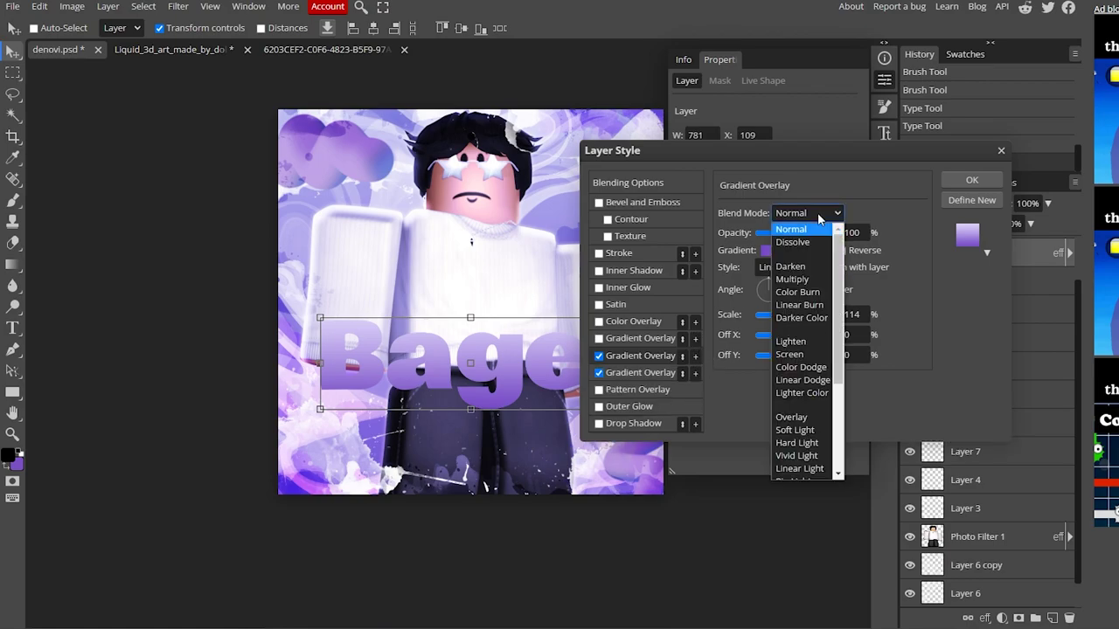
left_click(802, 280)
left_click_drag(833, 234, 809, 236)
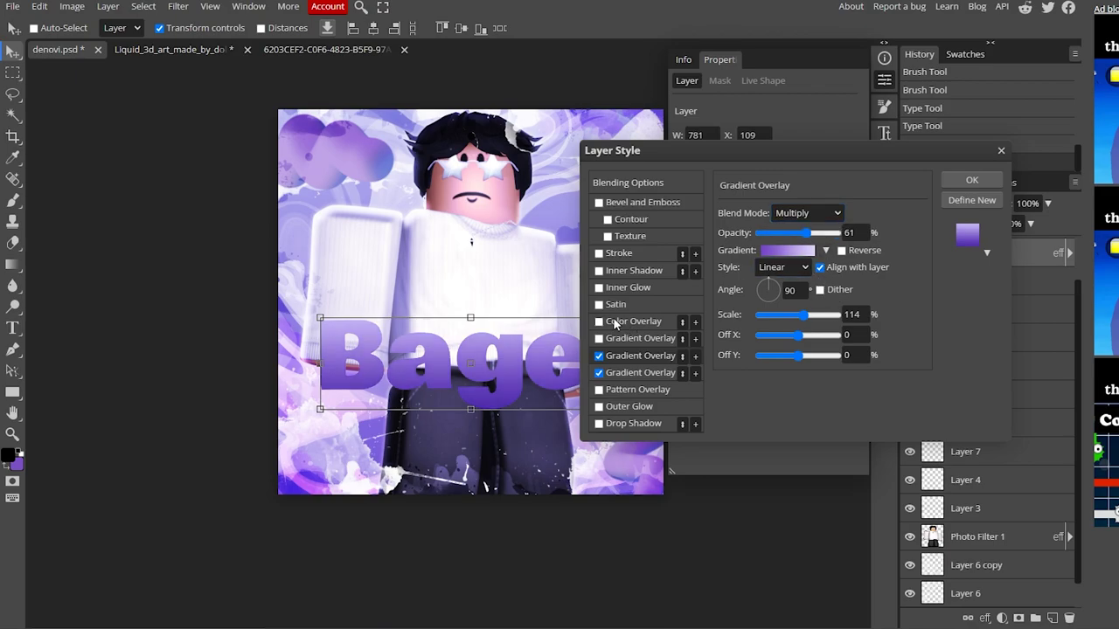
Enable Bevel and Emboss with Overlay highlight and shadow modes and a softened depth.
left_click(598, 203)
left_click(635, 207)
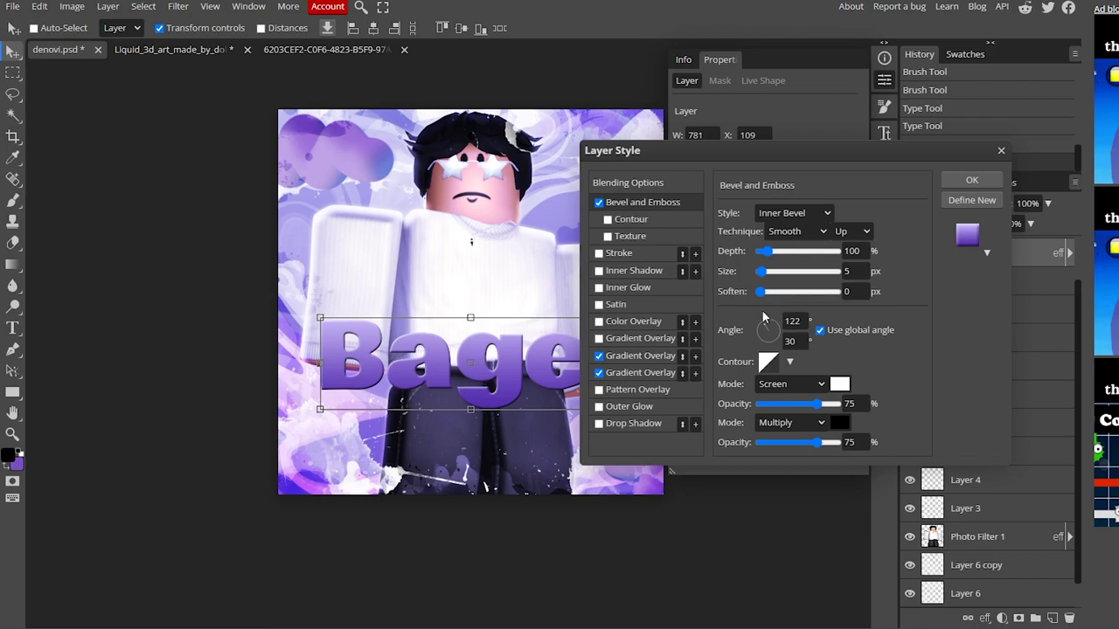
left_click(787, 384)
left_click(775, 303)
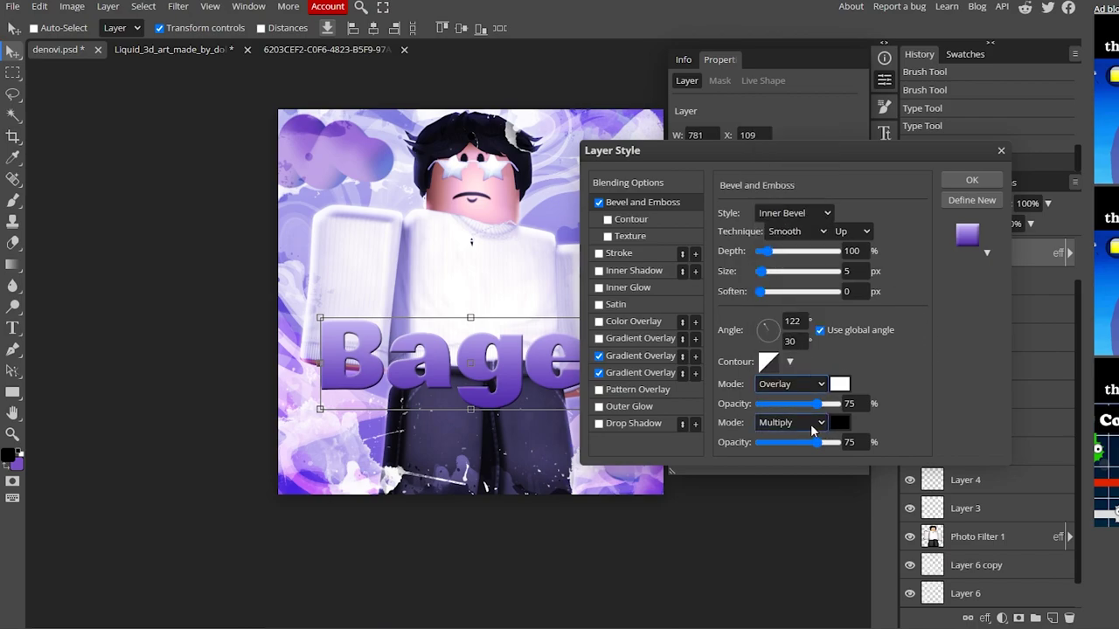
left_click(817, 423)
left_click(775, 342)
left_click_drag(766, 250, 831, 302)
left_click_drag(784, 251, 760, 272)
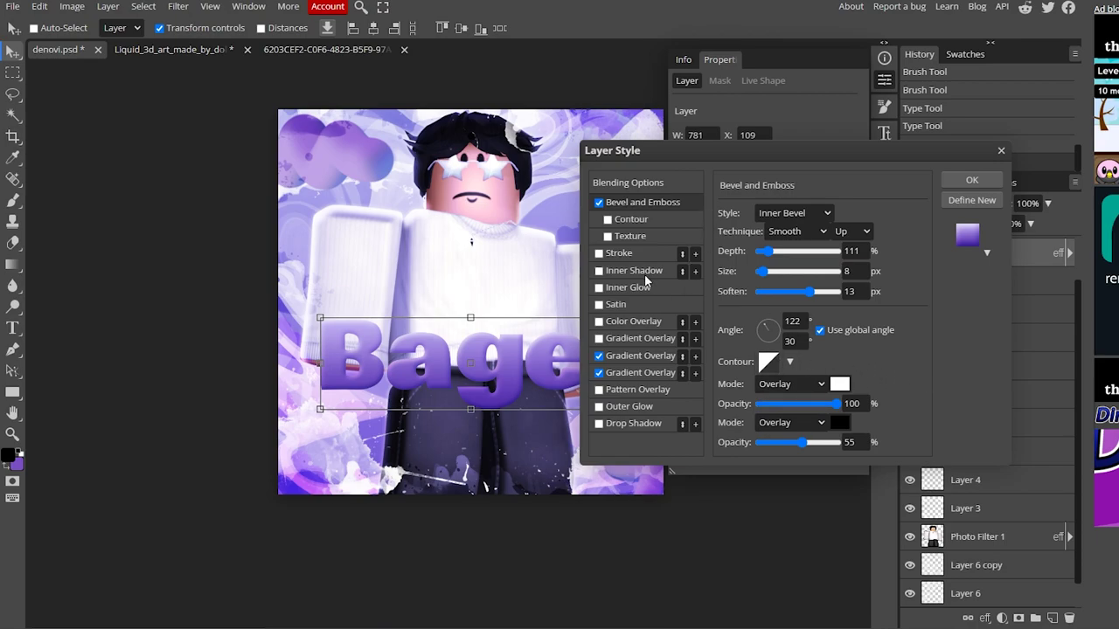
Add a 13 px Overlay inner glow, a colour overlay, and an outer glow.
left_click(599, 287)
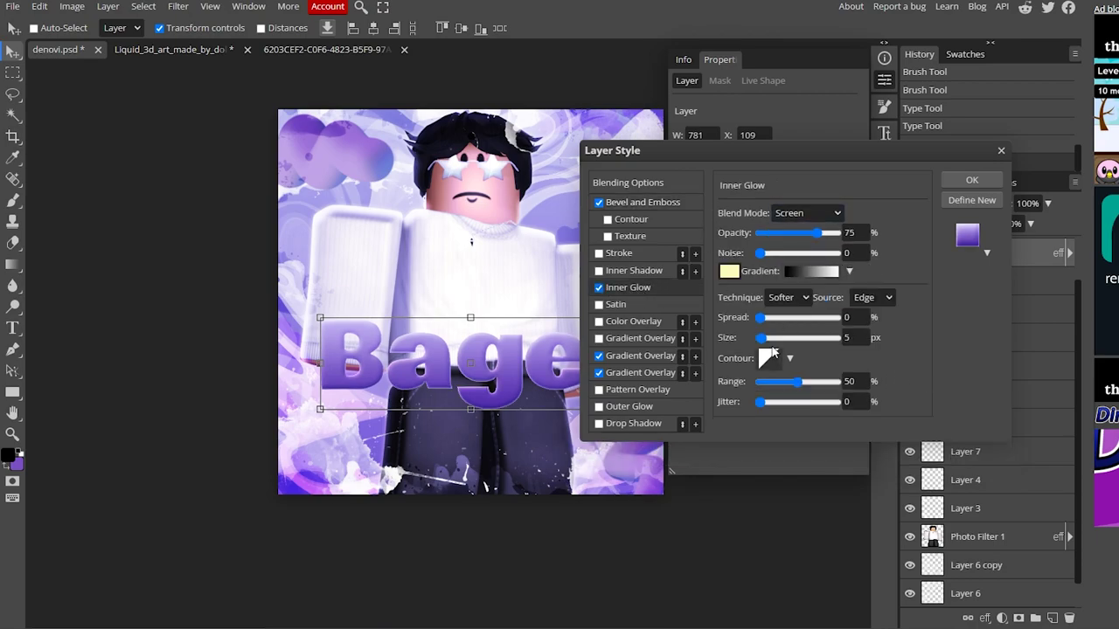
left_click_drag(763, 339, 765, 338)
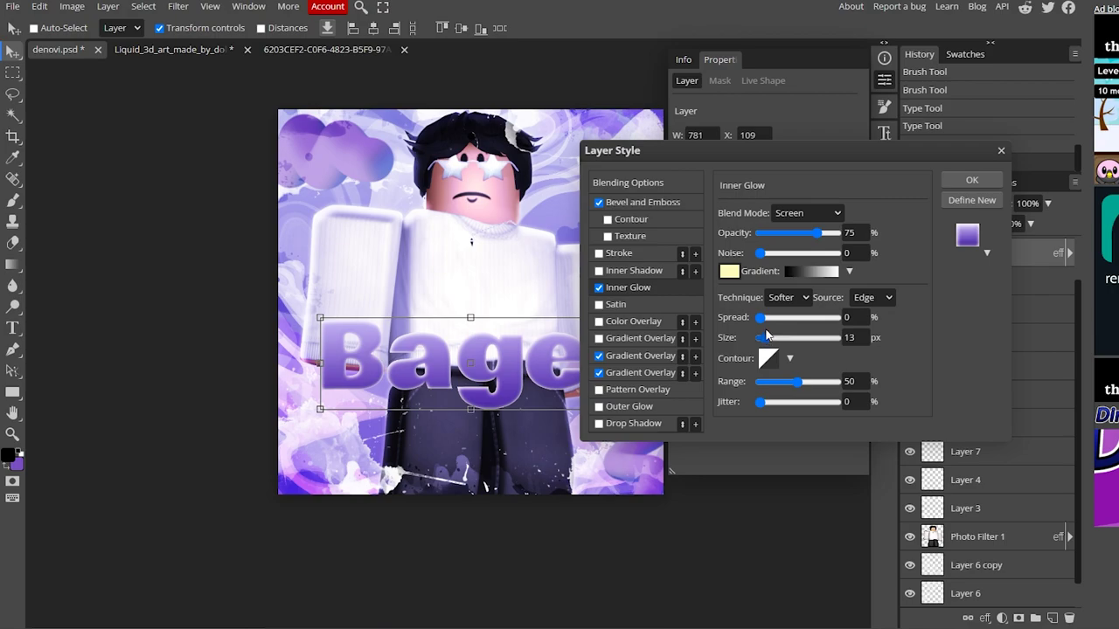
left_click(799, 212)
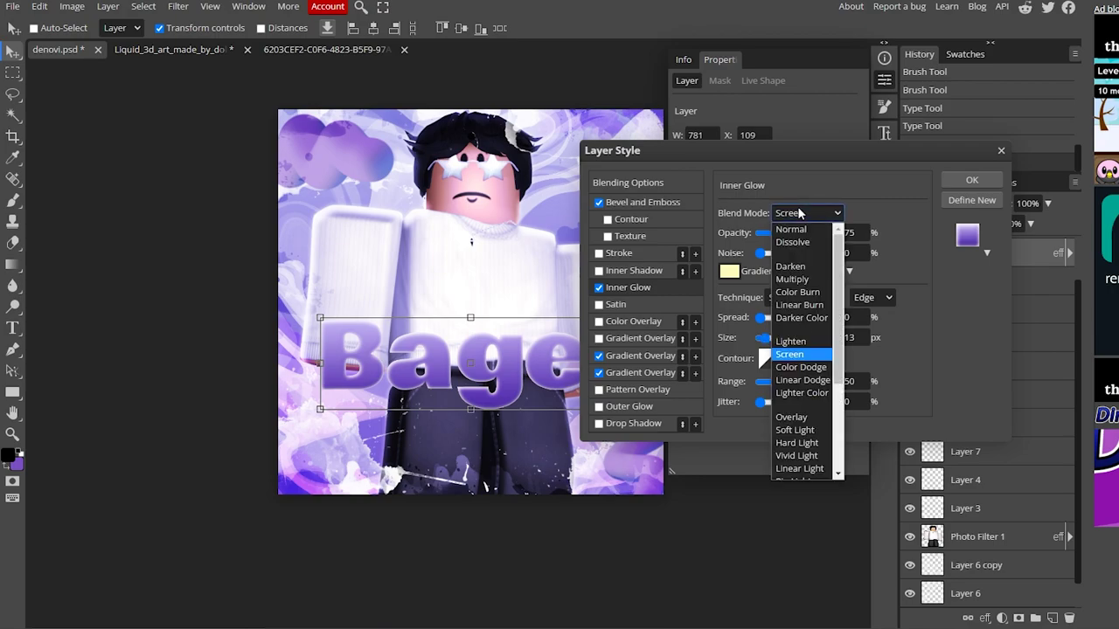
left_click(792, 418)
left_click(601, 323)
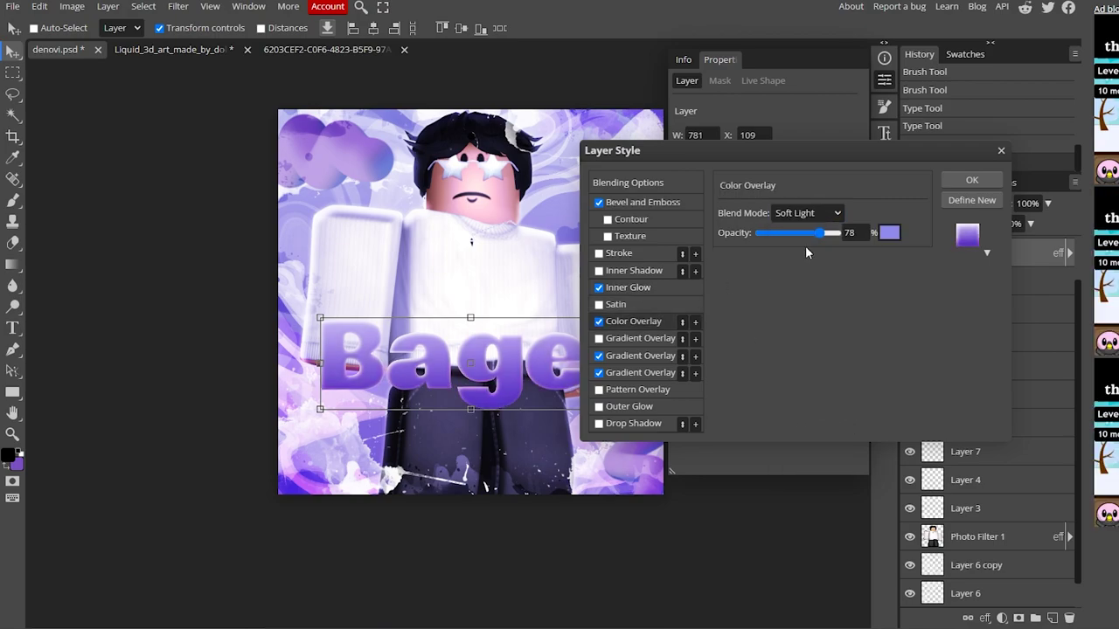
left_click_drag(795, 153, 878, 116)
left_click(681, 369)
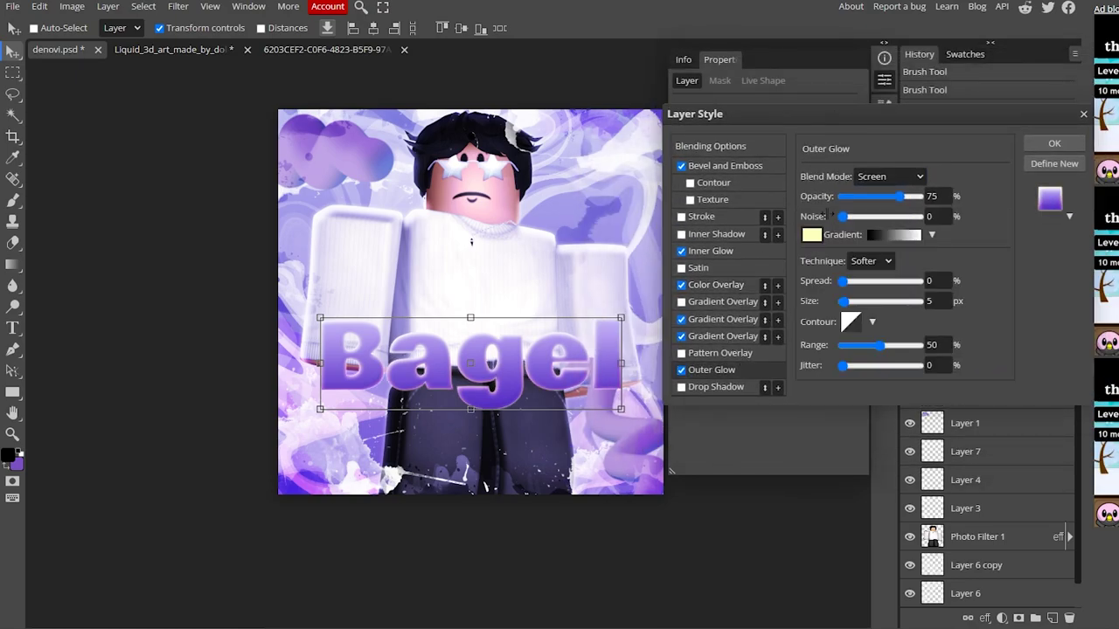
Make the outer glow Color Dodge, size 19, with a bright violet colour.
left_click_drag(843, 302, 846, 302)
left_click(811, 235)
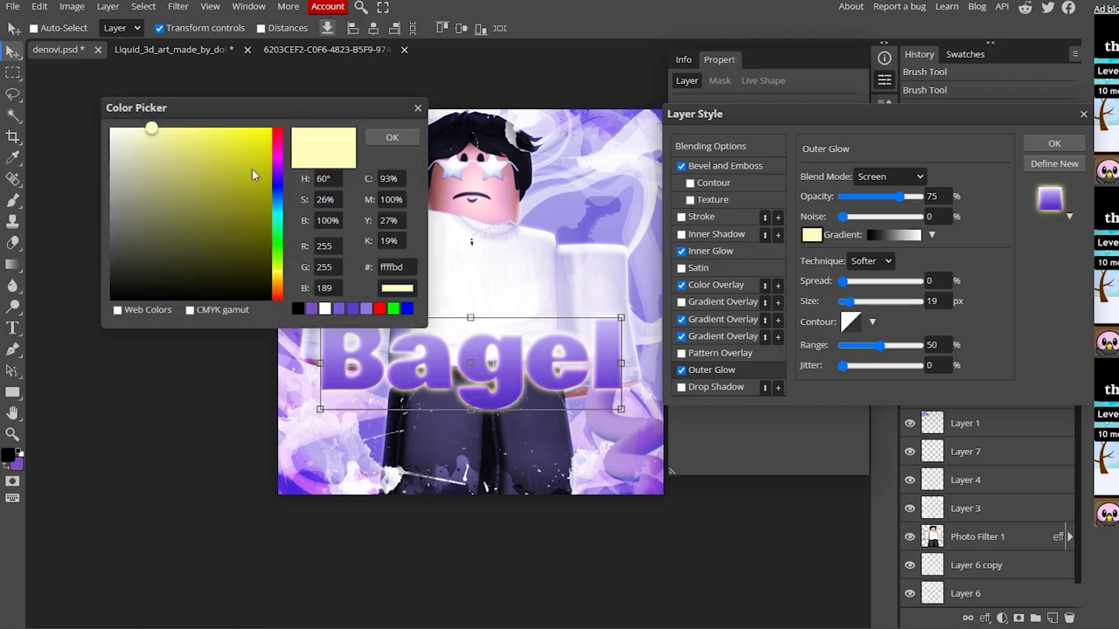
left_click_drag(214, 182, 109, 129)
left_click(391, 138)
left_click(890, 177)
left_click(878, 385)
left_click(890, 177)
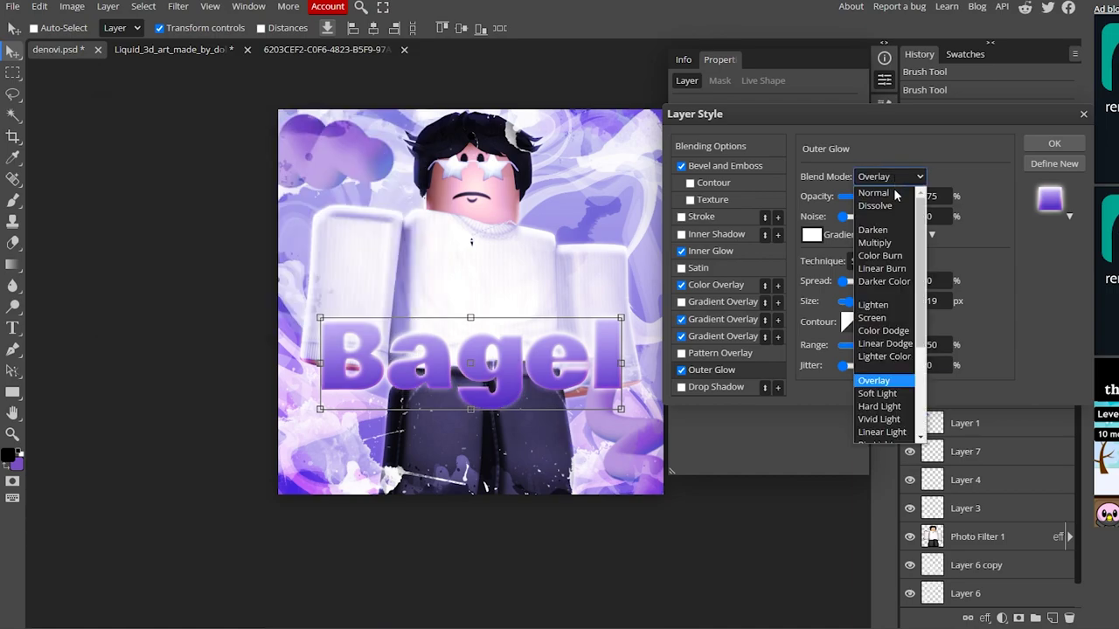
left_click(892, 329)
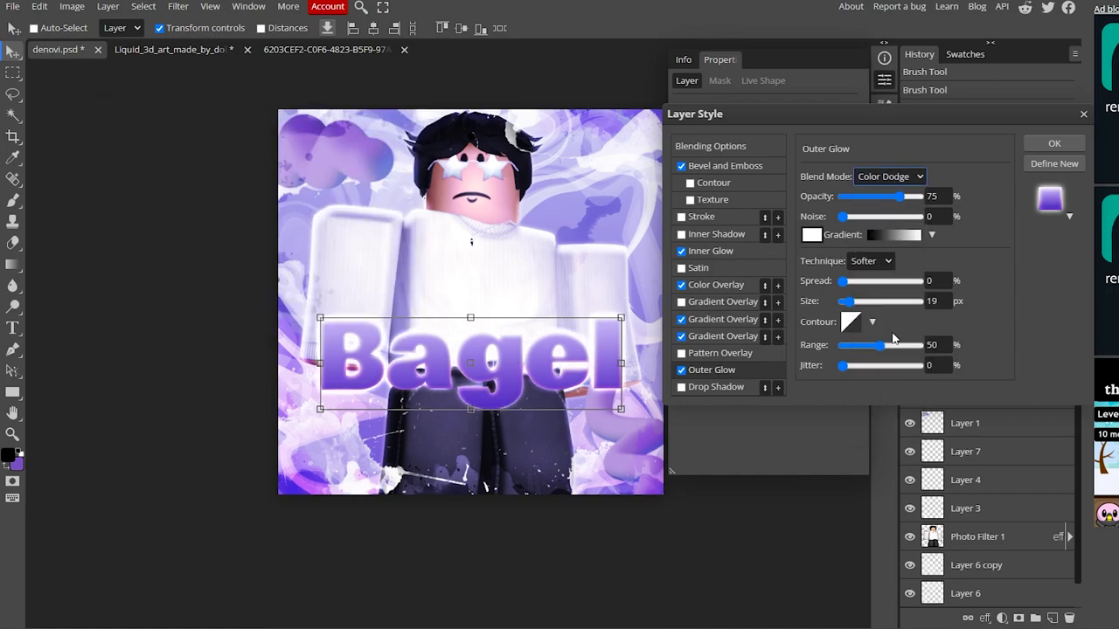
left_click(811, 235)
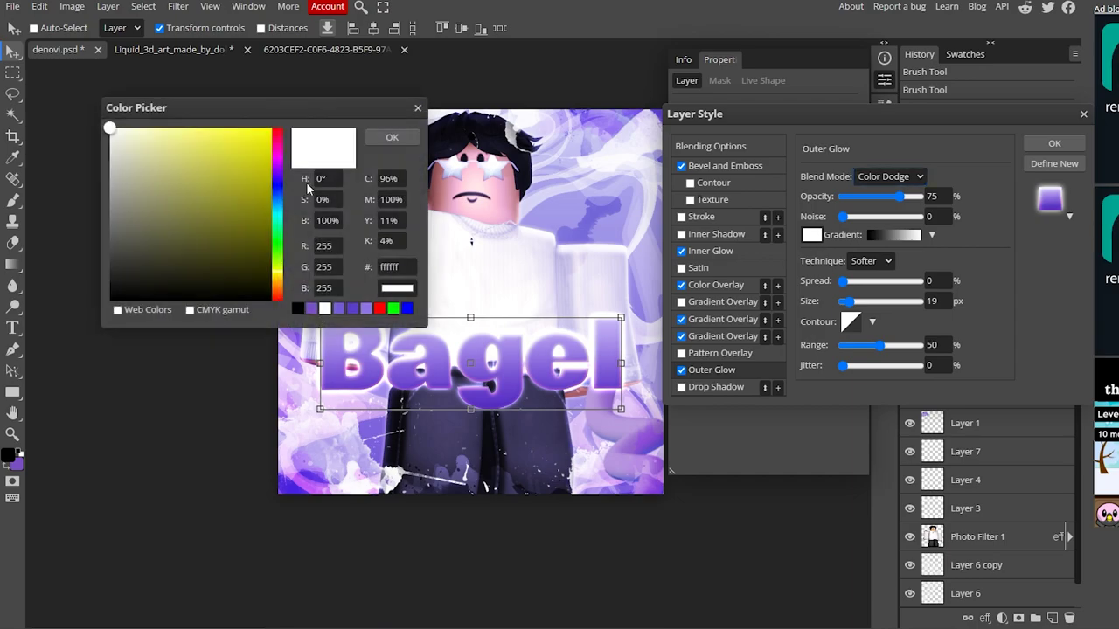
left_click(624, 150)
left_click_drag(150, 151, 221, 110)
left_click(392, 137)
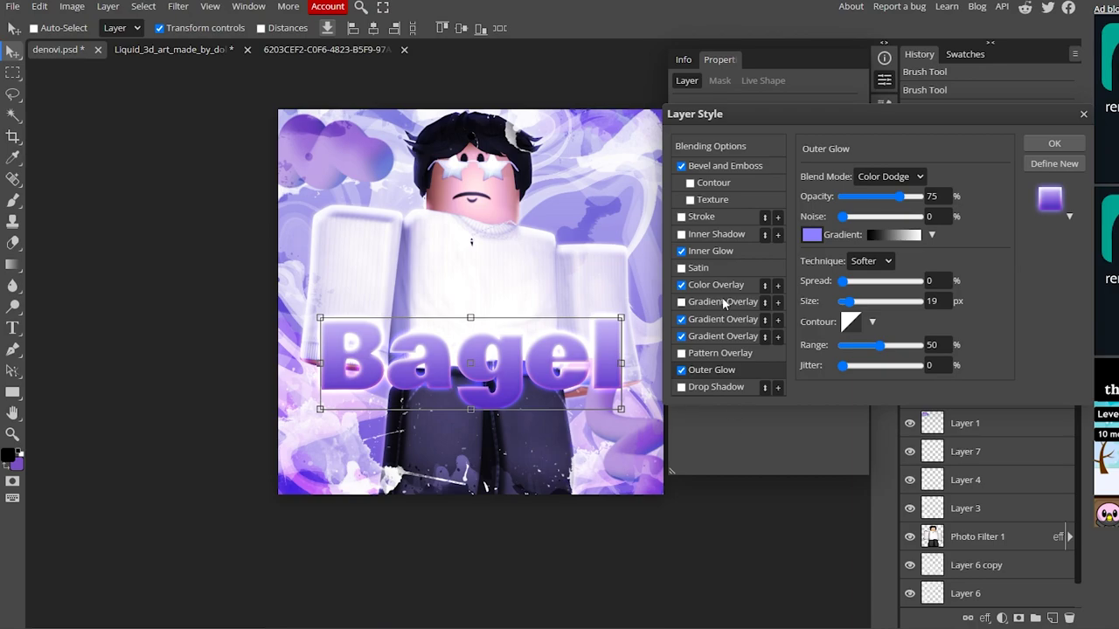
Add a black Overlay drop shadow (distance 0, size 26), apply the style, and stretch the text slightly.
left_click(682, 387)
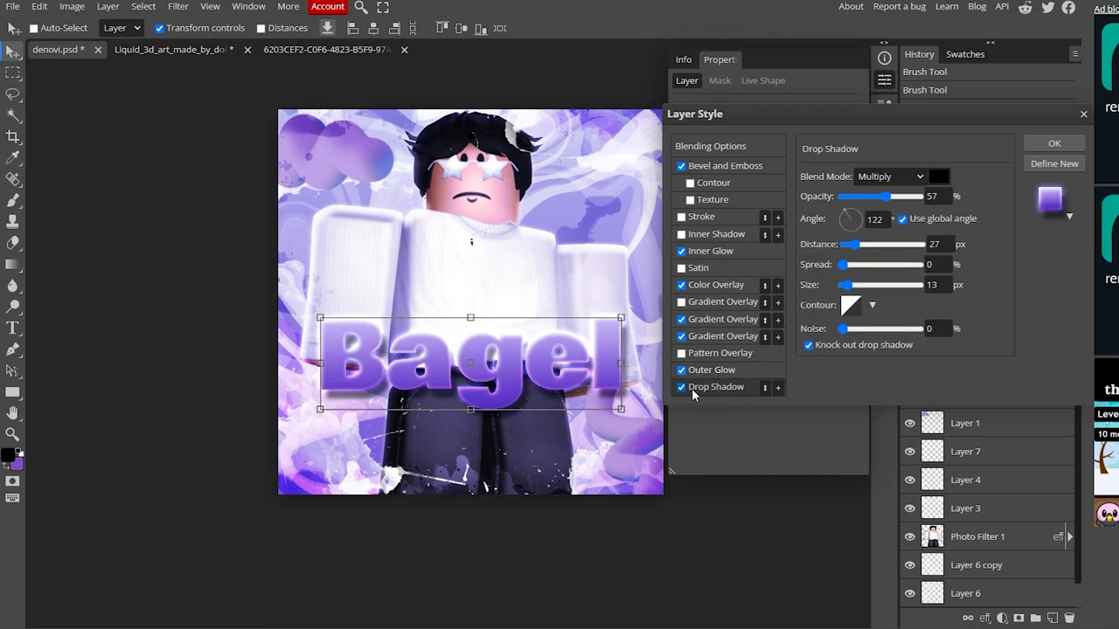
left_click(896, 178)
left_click(894, 385)
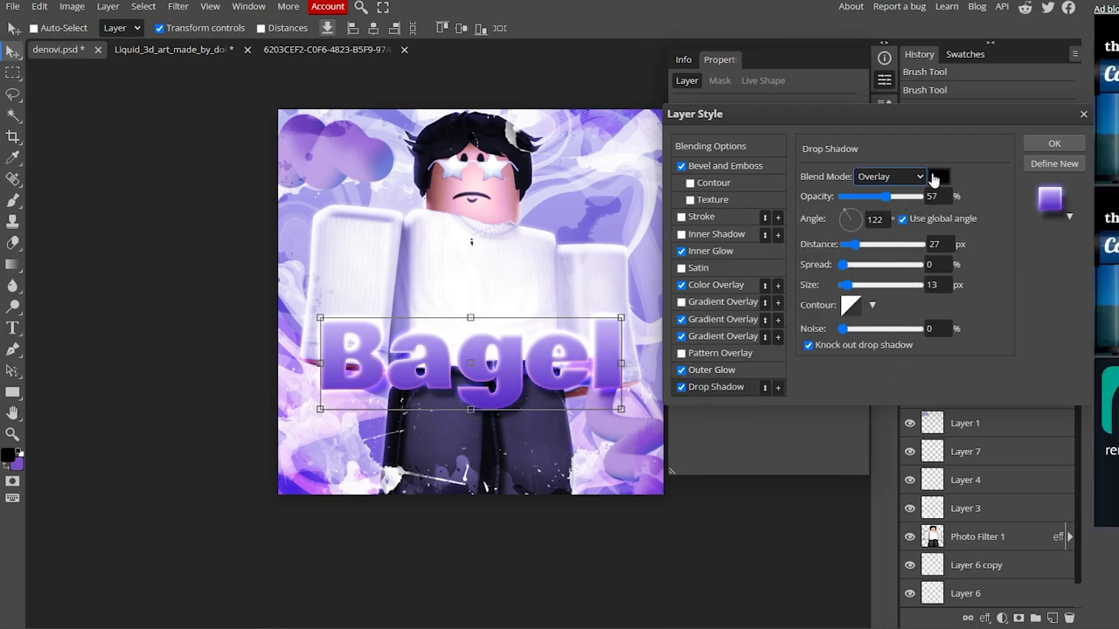
left_click(937, 177)
left_click(250, 237)
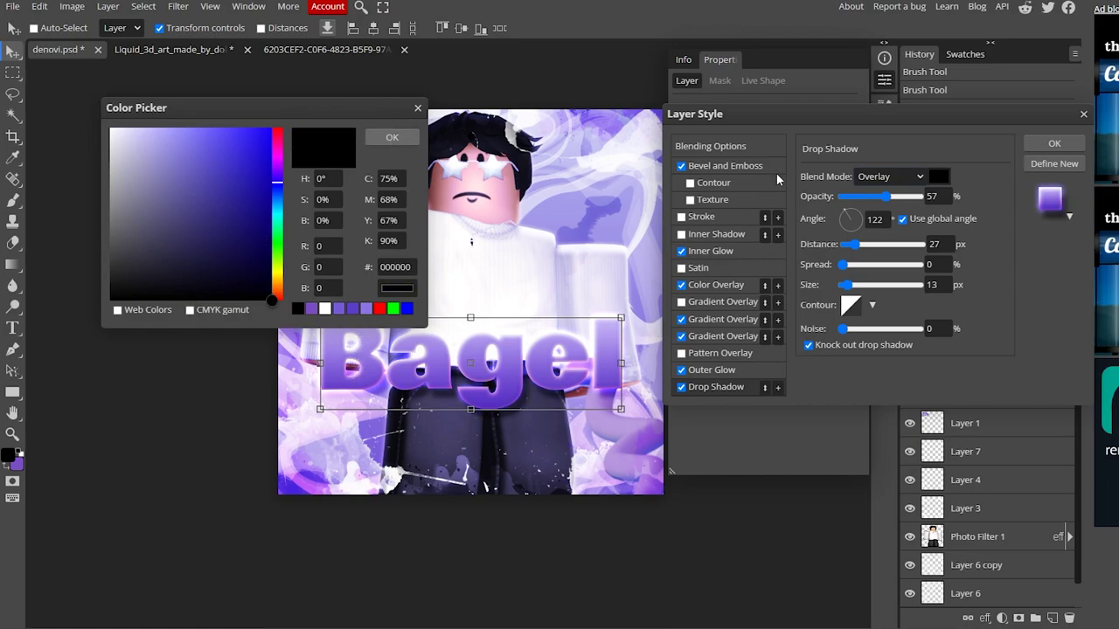
left_click_drag(855, 244, 842, 245)
left_click_drag(845, 285, 856, 270)
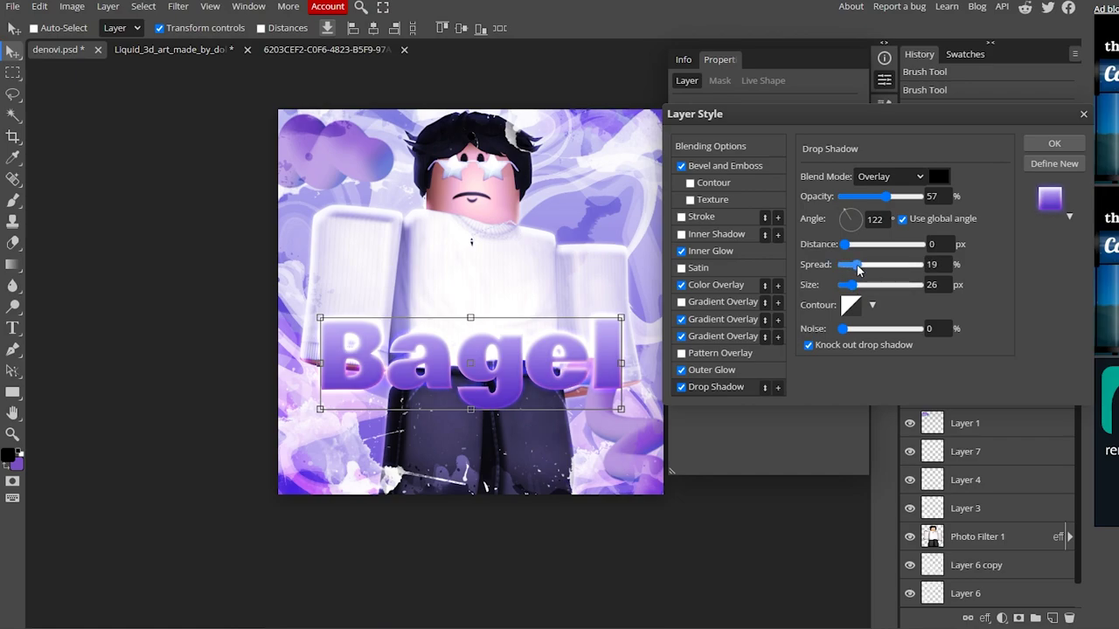
left_click(682, 387)
left_click(682, 387)
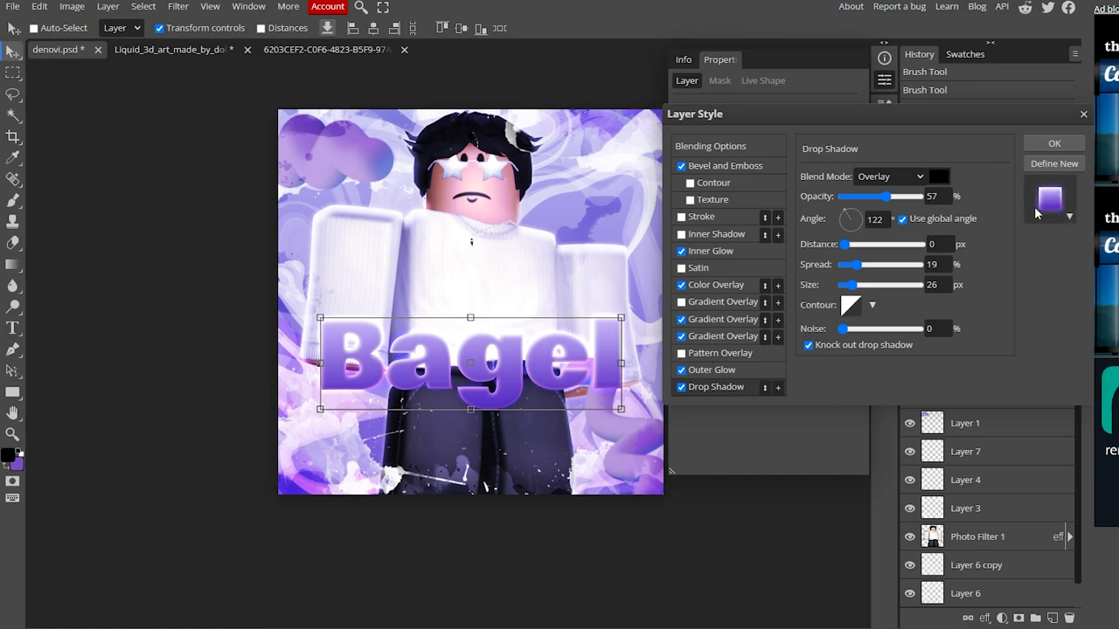
left_click(1054, 145)
left_click_drag(476, 409, 476, 415)
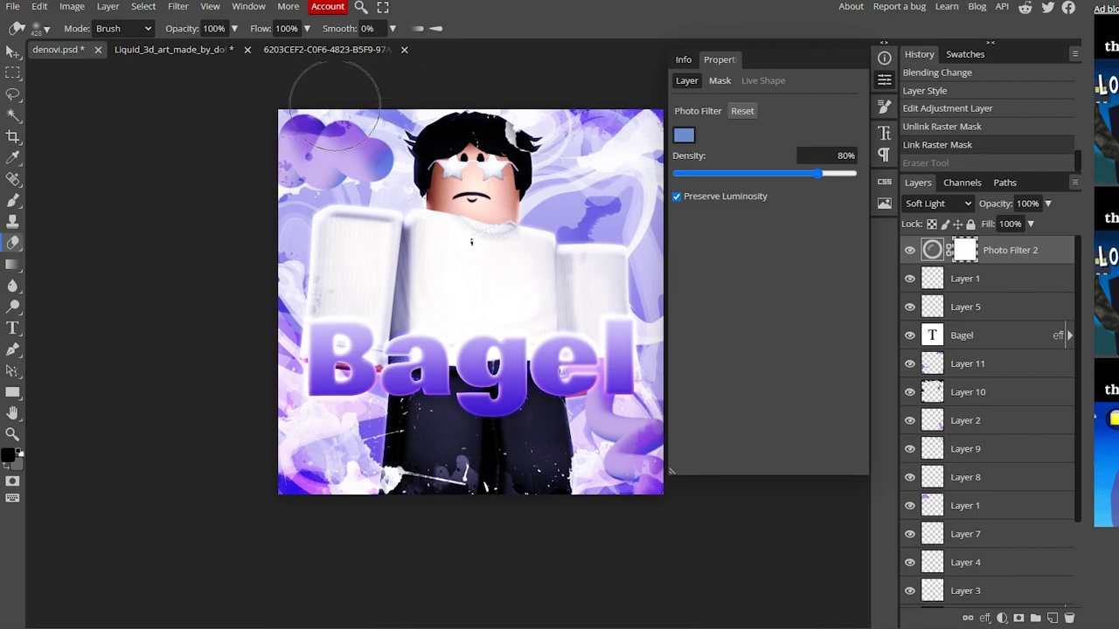
Erase the Photo Filter 2 mask over the character's face.
mouse_move(485, 162)
left_mouse_down()
mouse_move(470, 193)
mouse_move(489, 175)
left_mouse_up()
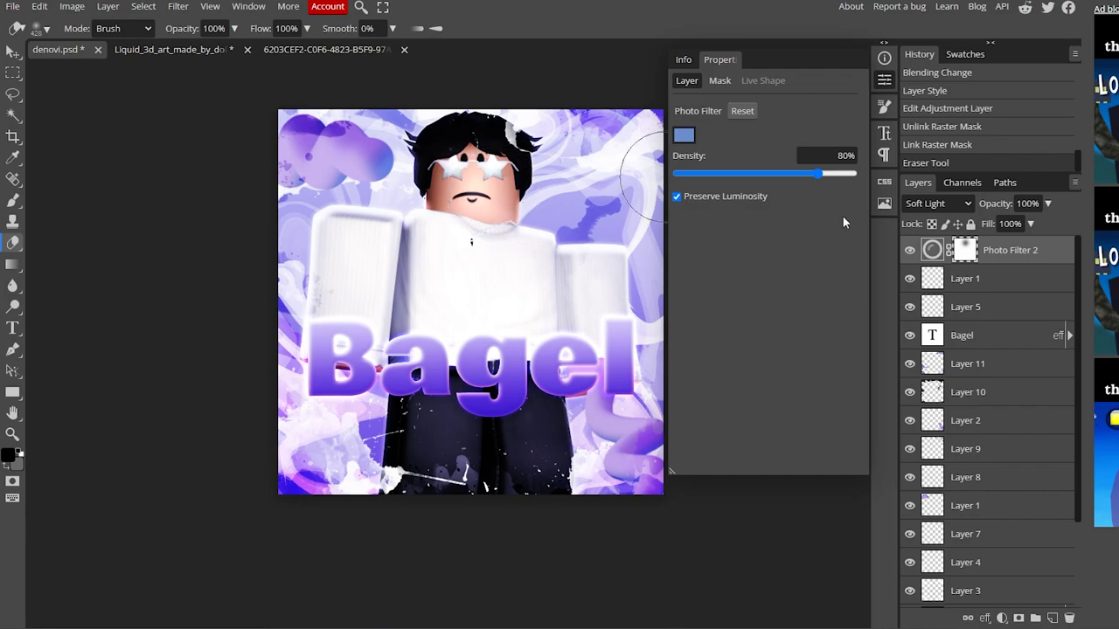